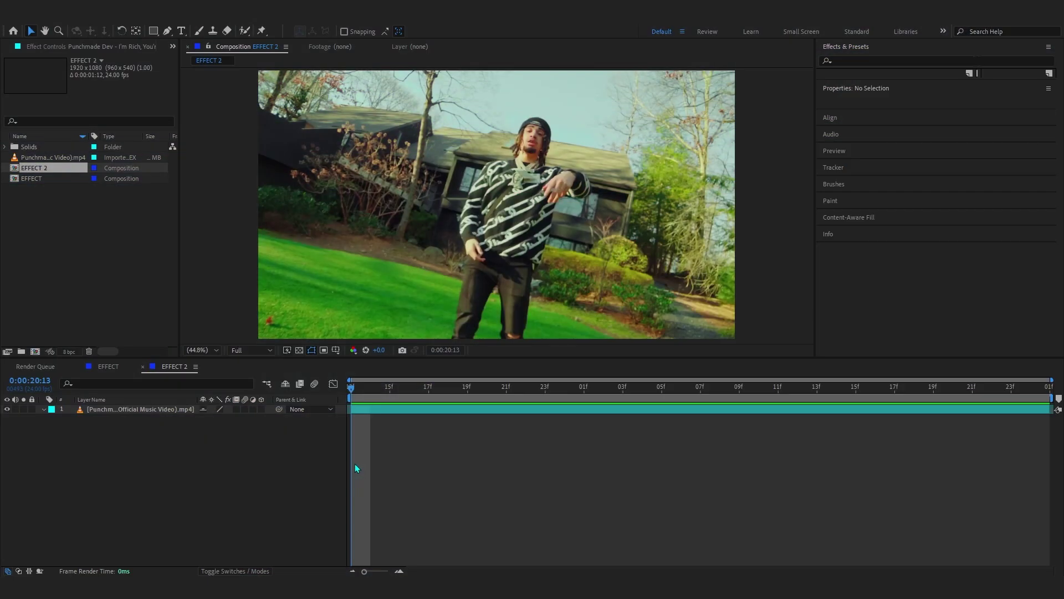
Step: Play a preview of the music video footage in the EFFECT 2 composition
left_click(355, 463)
key("space")
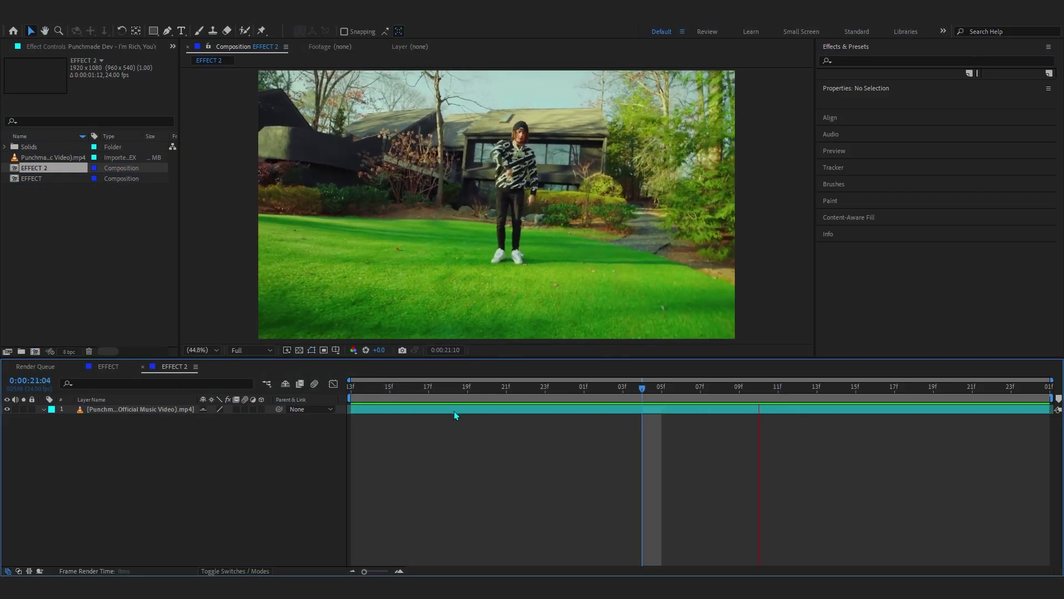
Step: Select the music video layer and scrub and preview the clip
left_click(454, 410)
key("space")
left_click_drag(358, 398, 622, 388)
key("space")
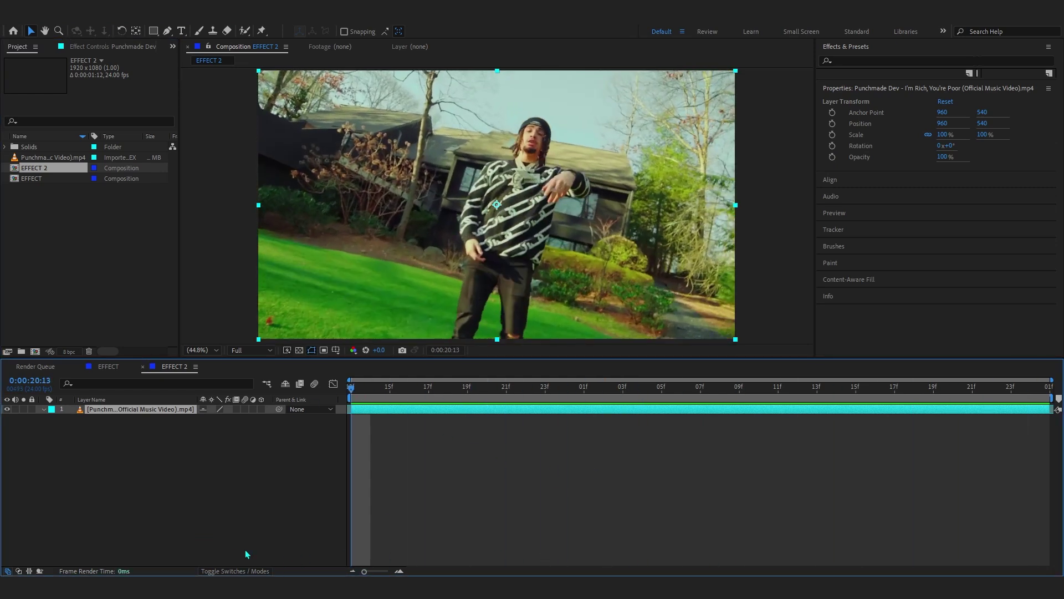
Step: Run Track Camera with Detailed Analysis, preview the solved points and start enlarging them
left_click(836, 230)
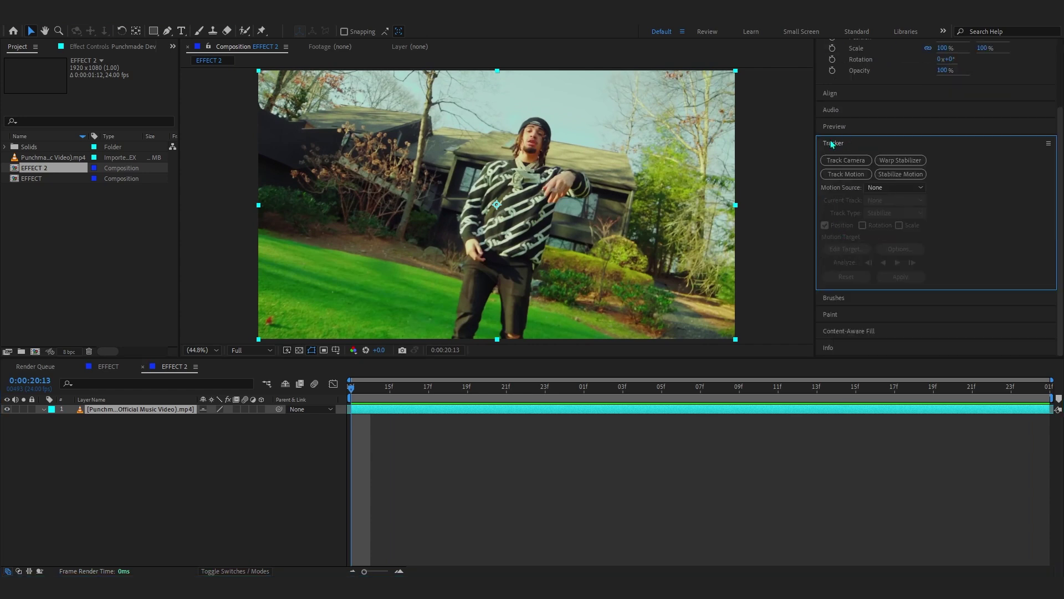
left_click(839, 160)
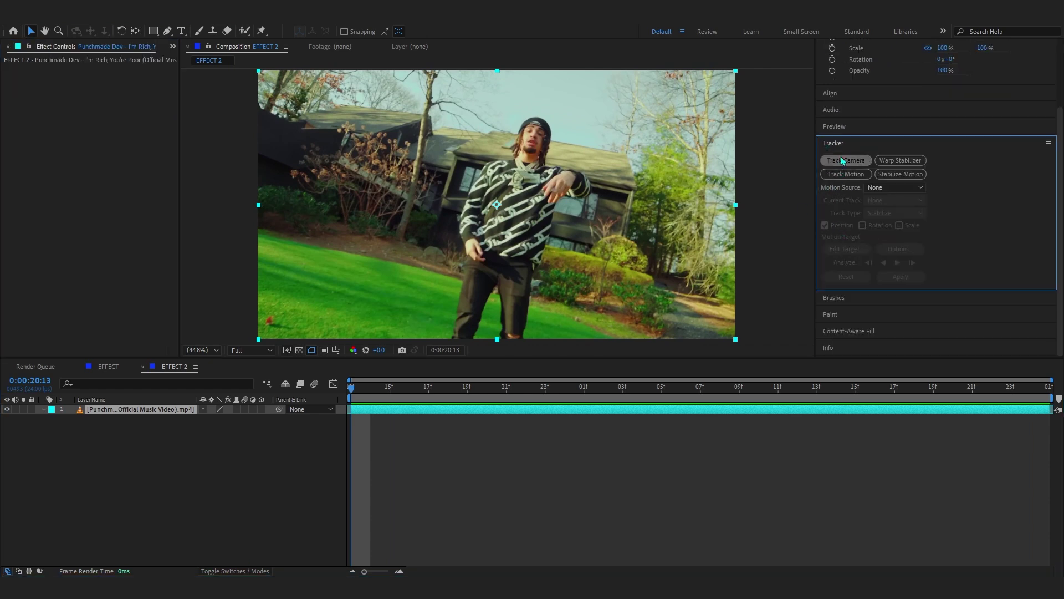
left_click(15, 164)
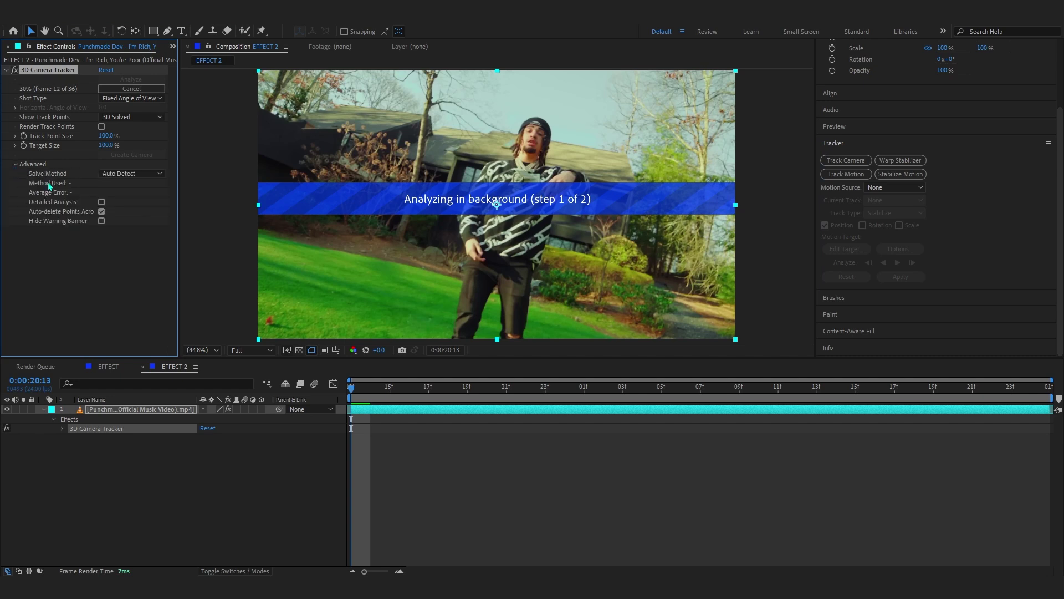
left_click(101, 202)
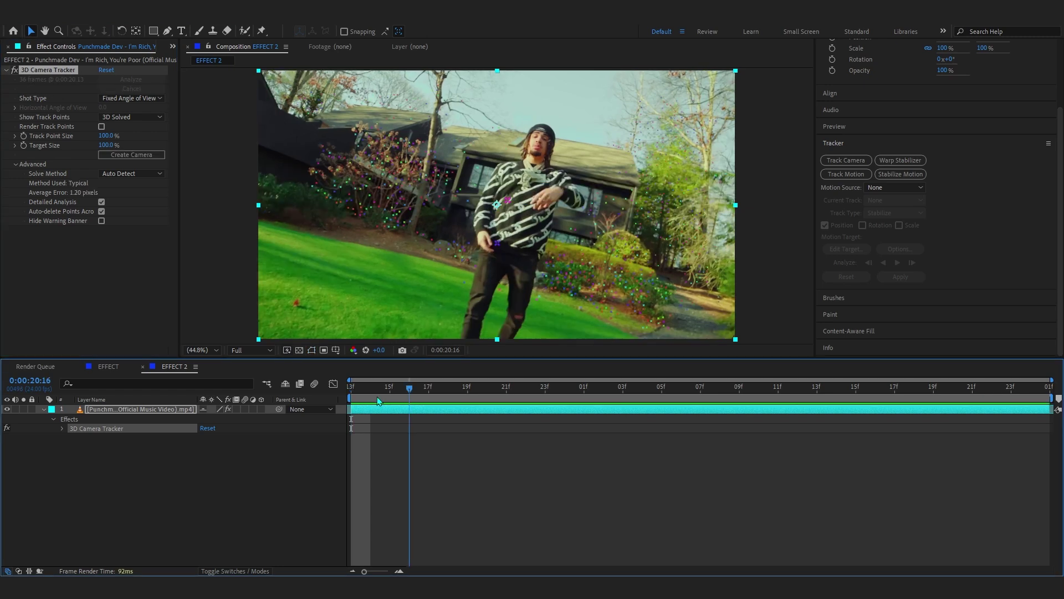
key("space")
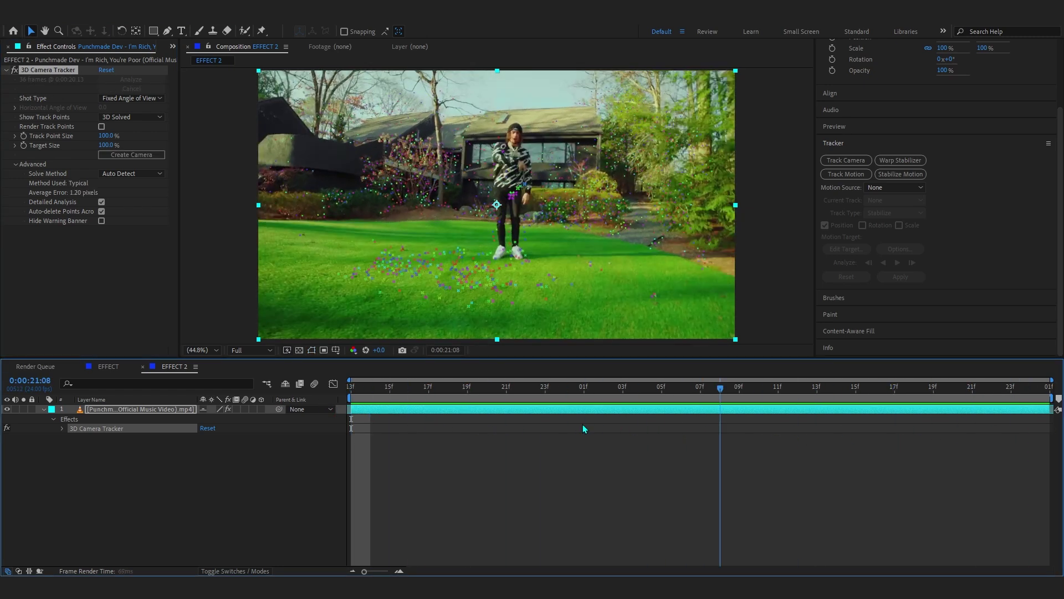
key("space")
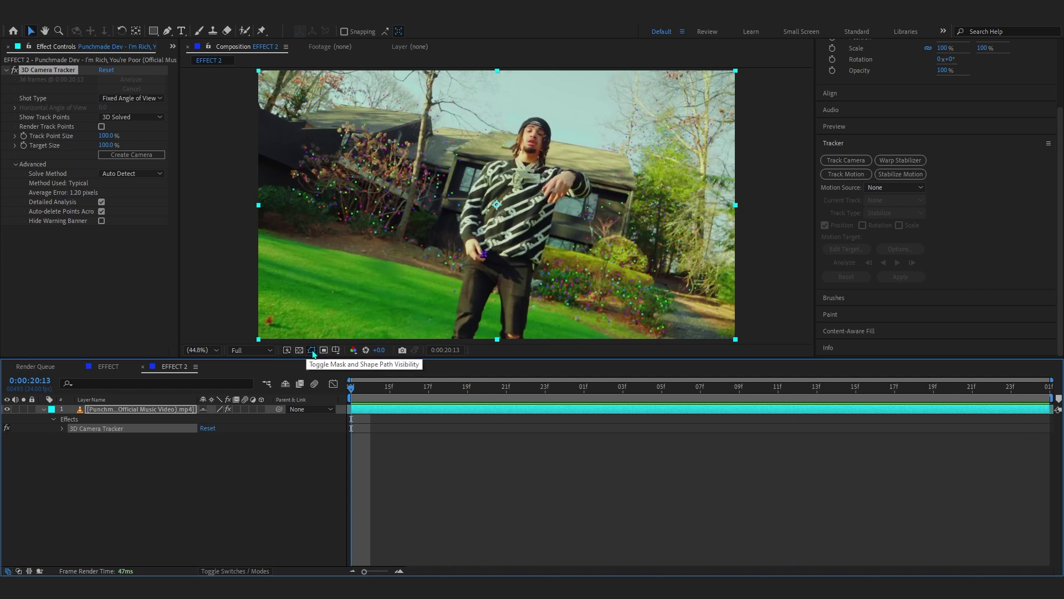
left_click_drag(105, 136, 209, 136)
Step: Scrub and loop the clip to check the track points, then target the cluster on the left tree
left_click_drag(388, 387, 206, 386)
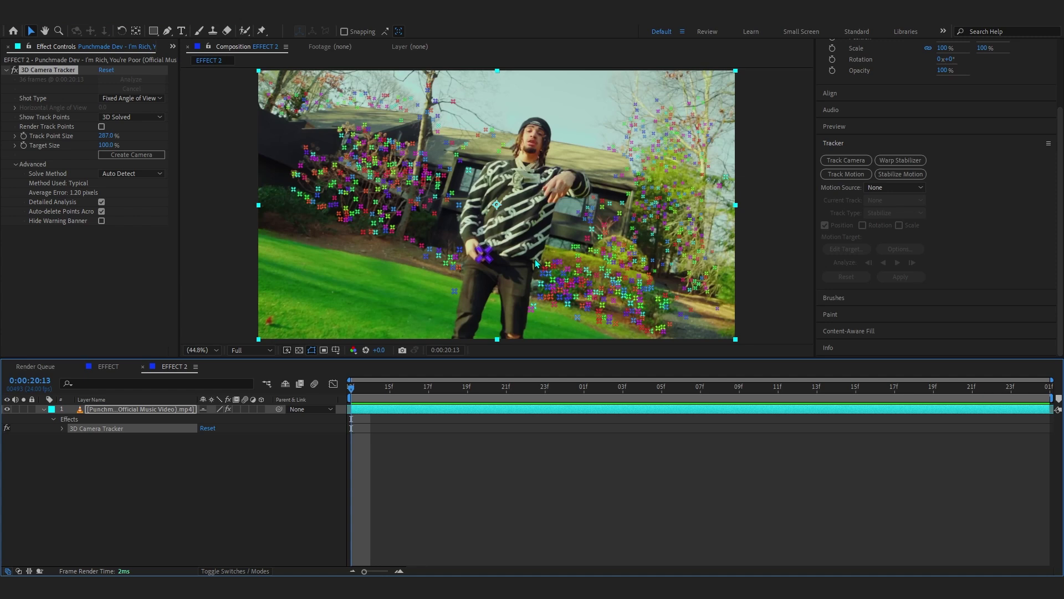
left_click_drag(395, 387, 998, 386)
key("space")
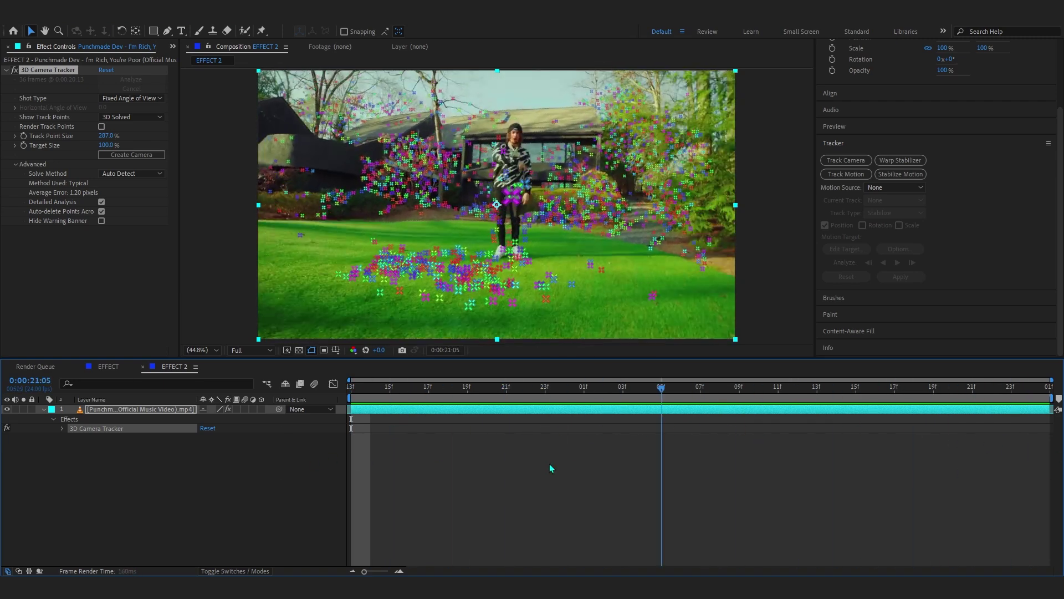
key("space")
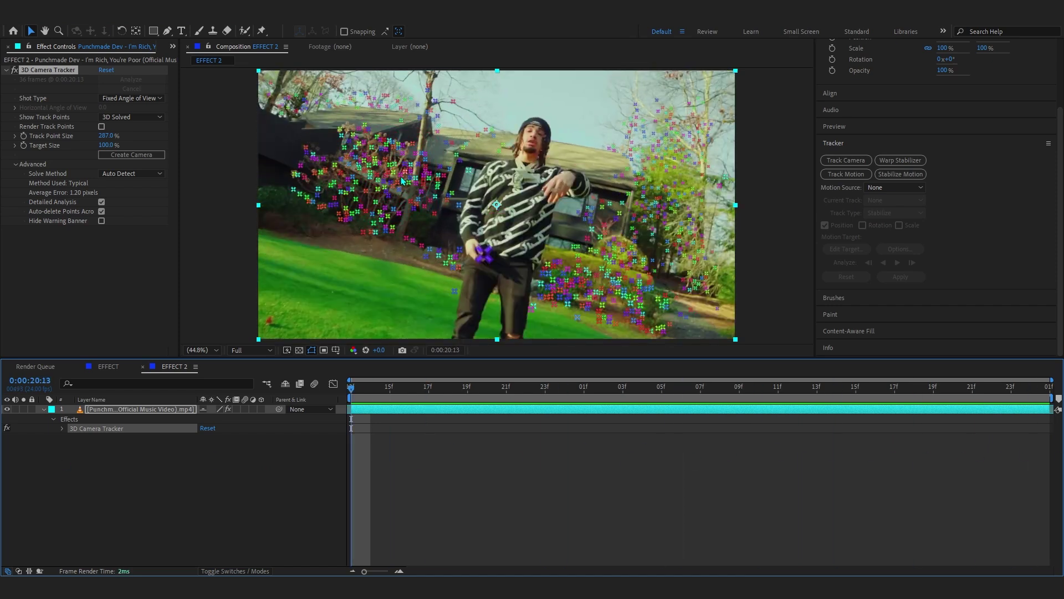
left_click(383, 173)
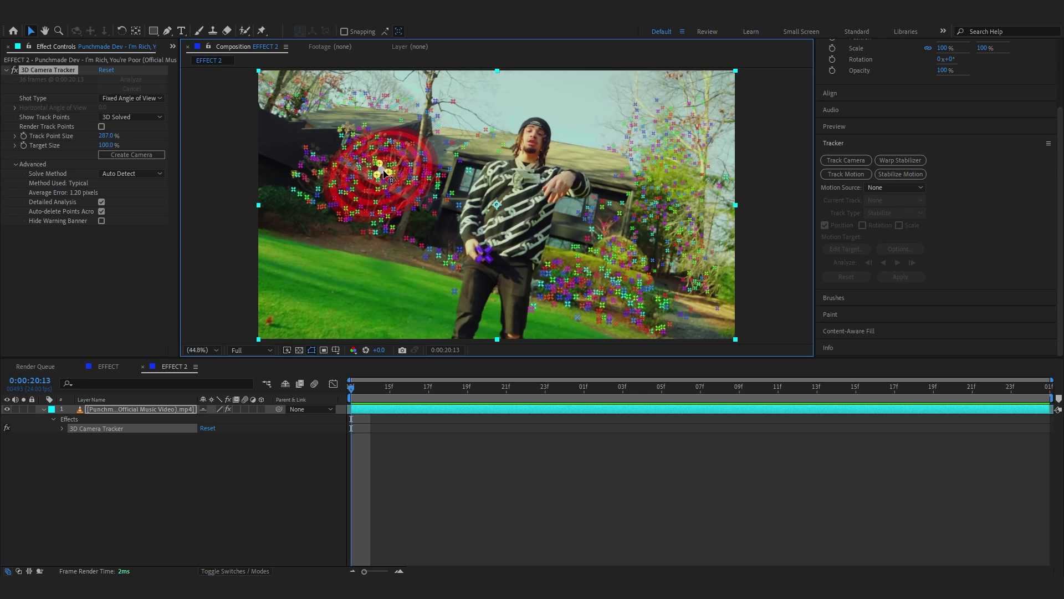
Step: Create a solid and camera from the targeted tree points and preview them
right_click(382, 174)
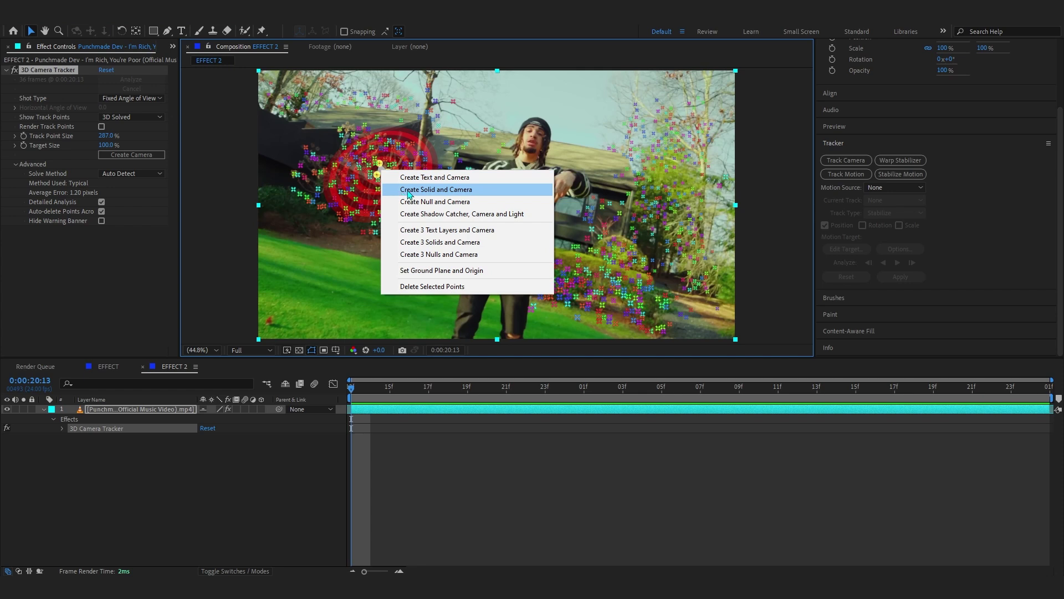
left_click(436, 190)
key("space")
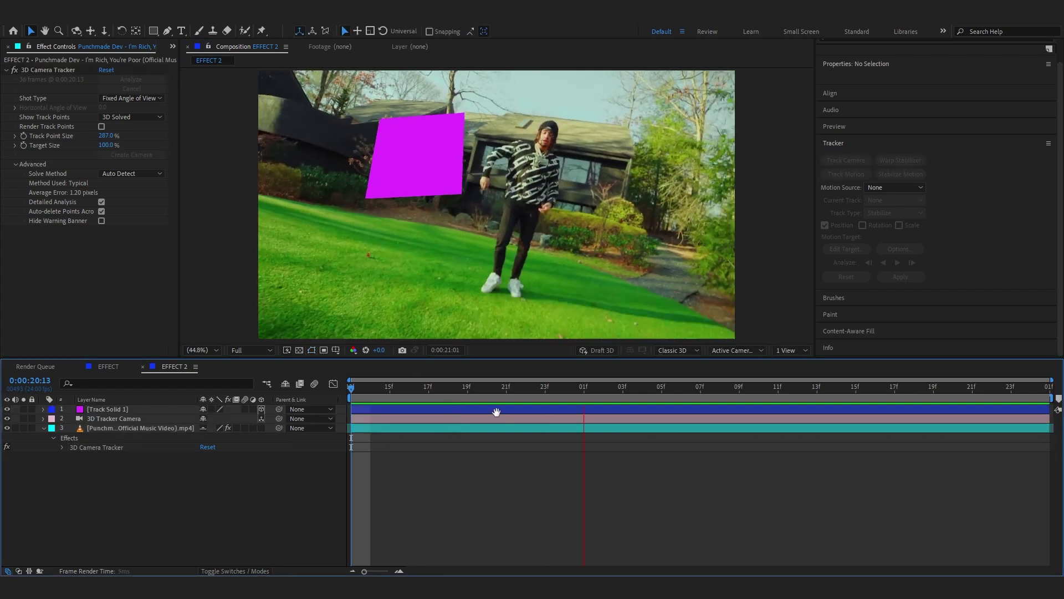
key("space")
Step: Preview Track Solid 1 against the shot, then hide the magenta solid and loop the preview
left_click(363, 409)
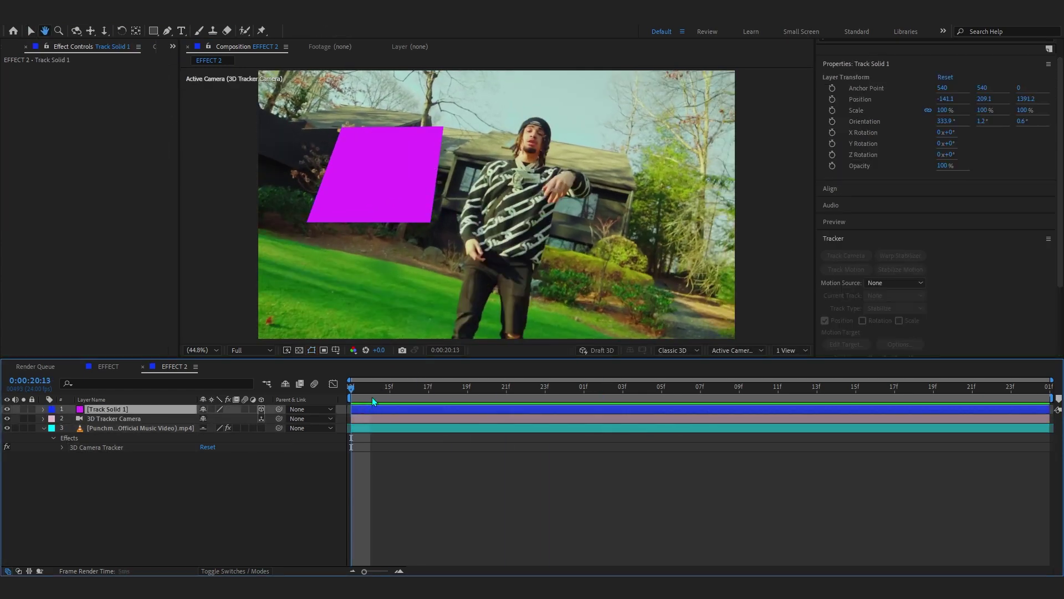
key("space")
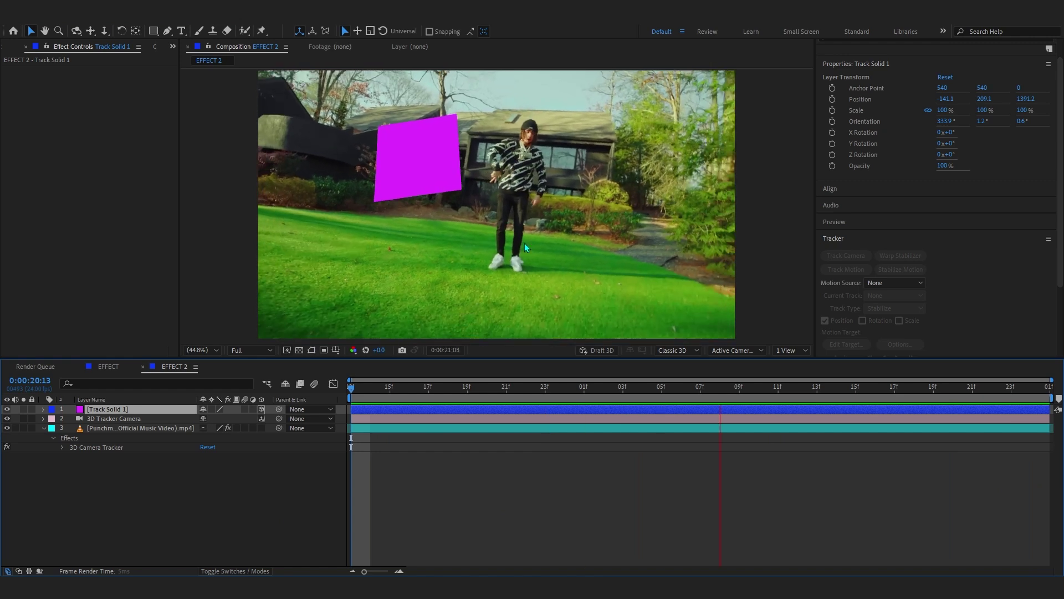
key("space")
key("space")
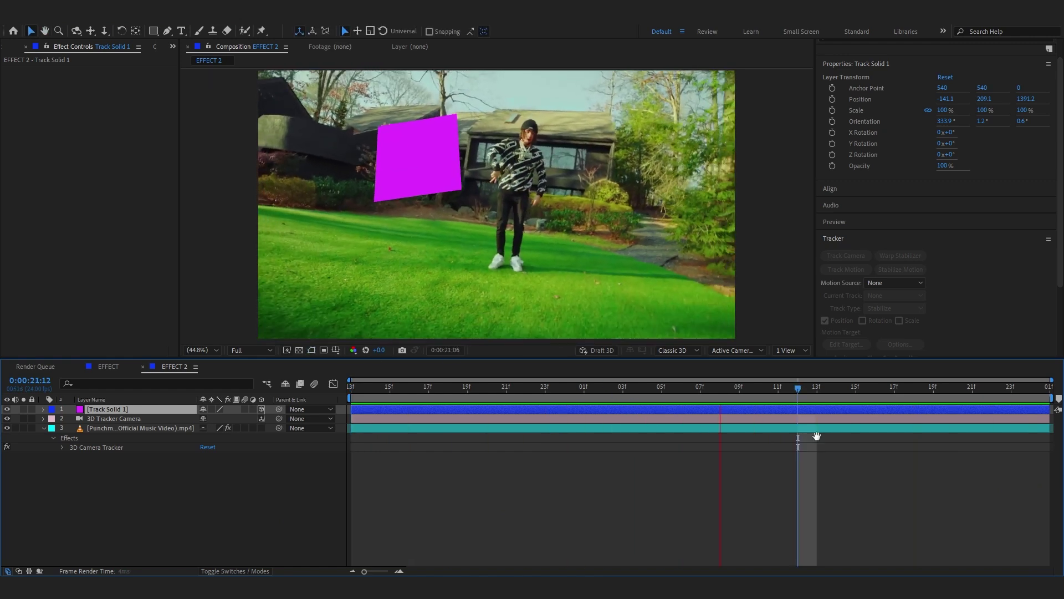
key("space")
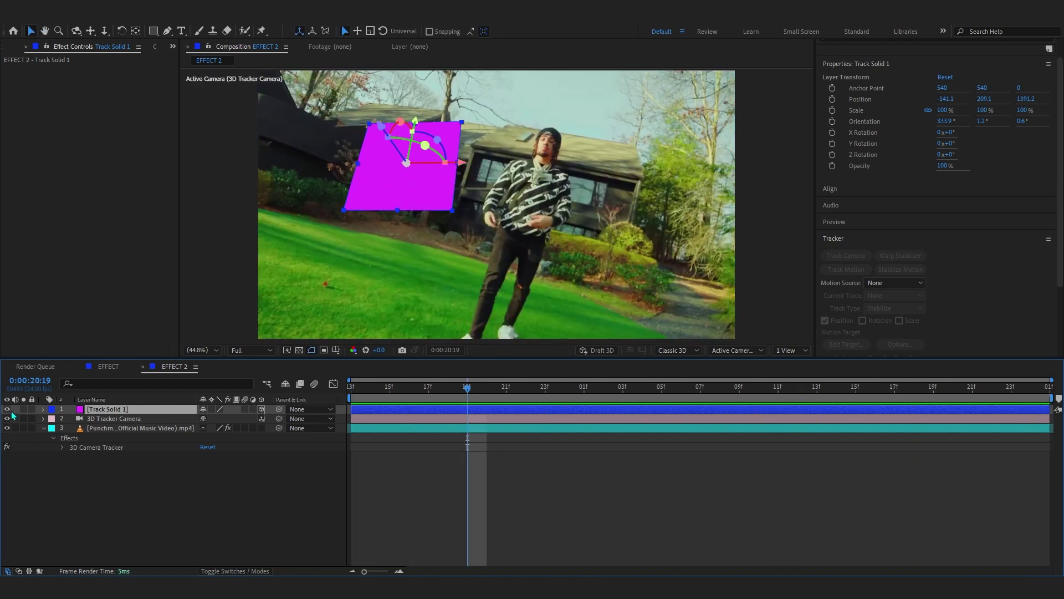
left_click(9, 410)
left_click(174, 506)
key("space")
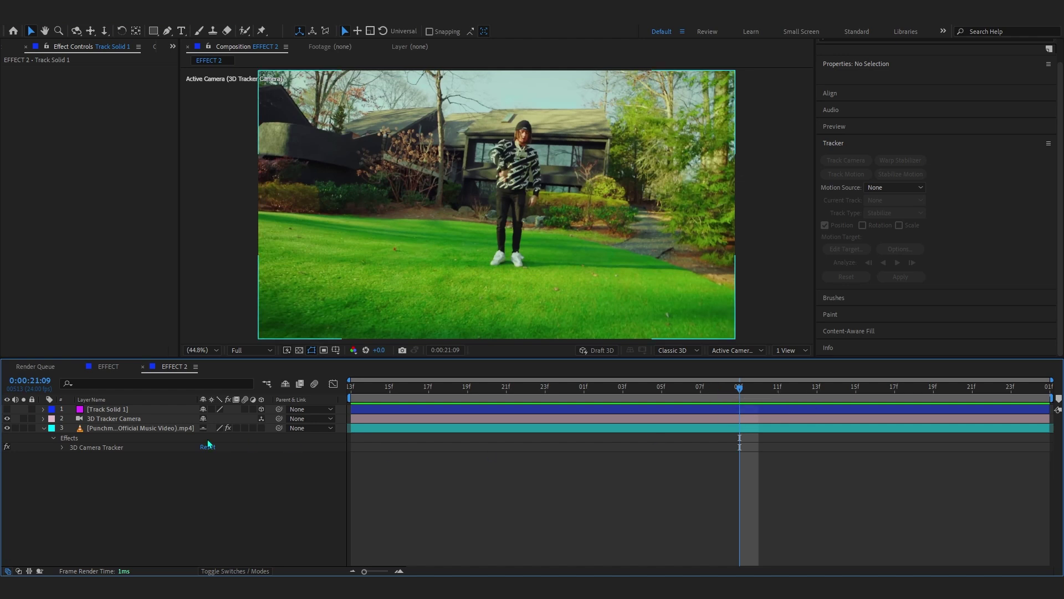
Step: Add a new black solid layer and name it Element
left_click(43, 427)
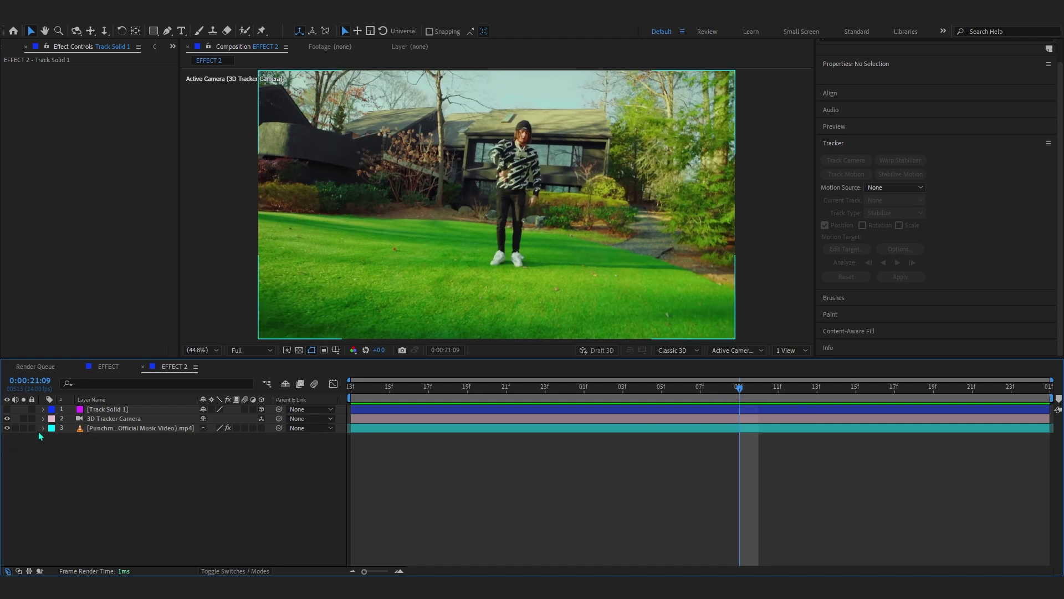
right_click(143, 483)
mouse_move(233, 344)
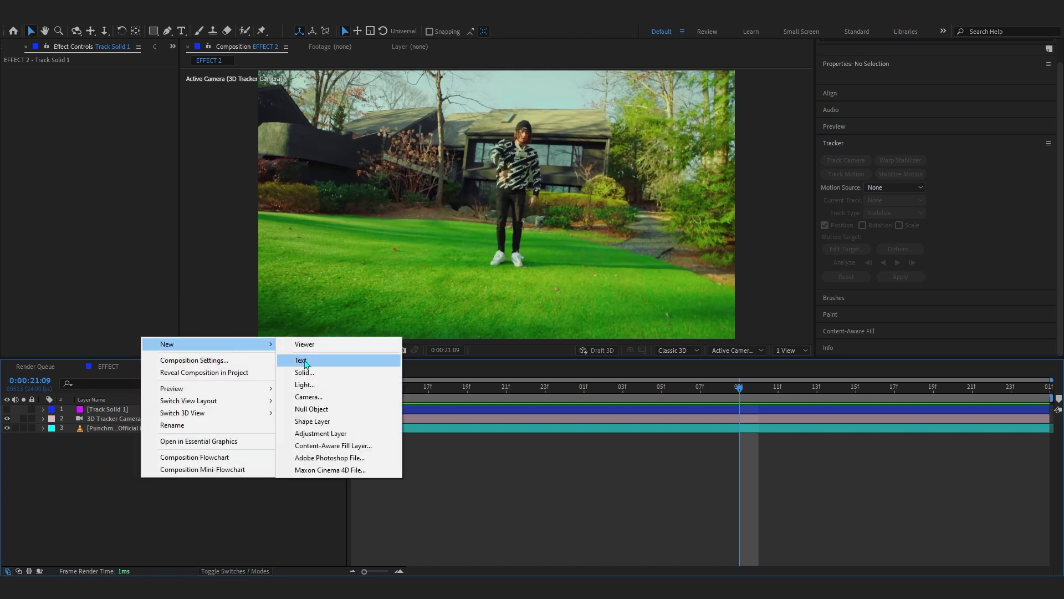
left_click(305, 373)
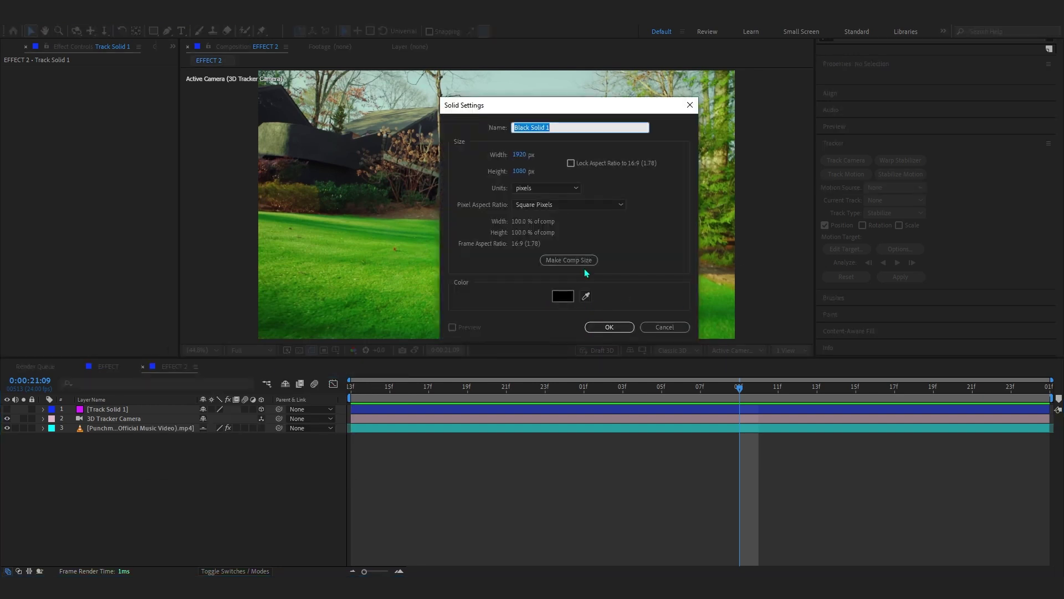
left_click(562, 296)
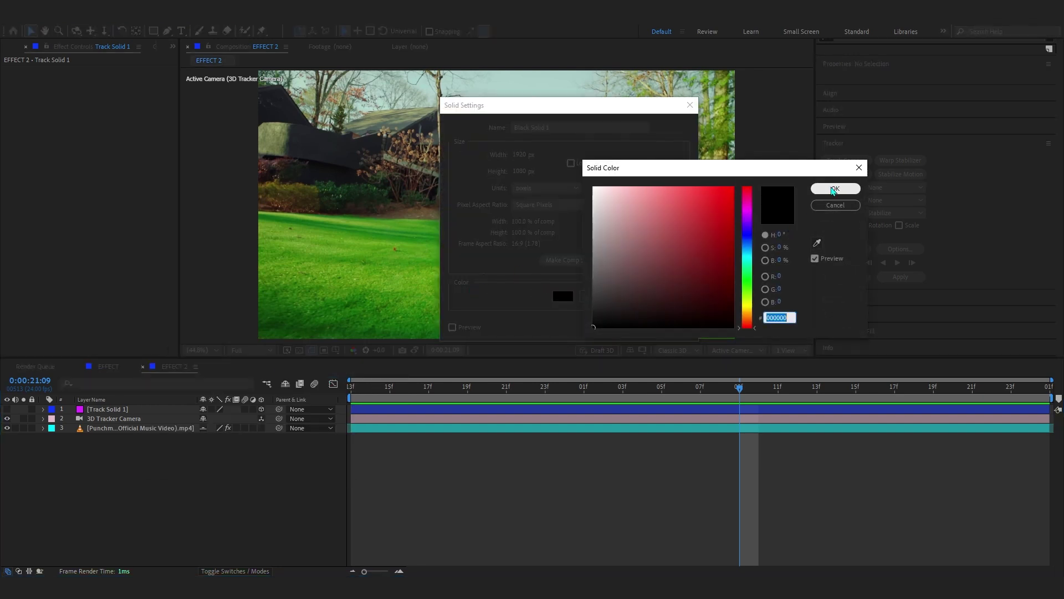
left_click(833, 189)
left_click(608, 327)
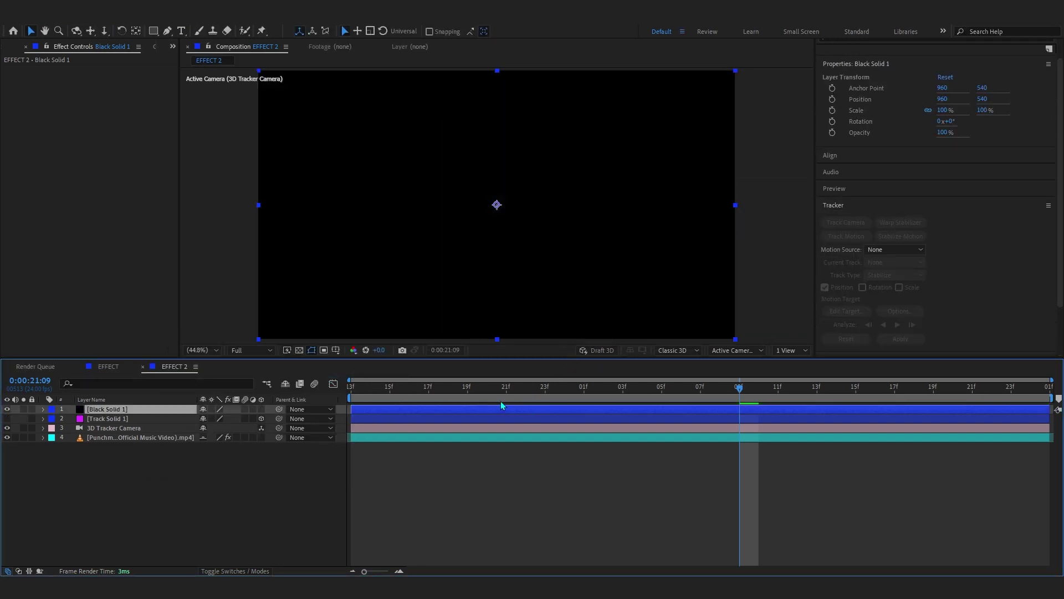
key("Return")
type("E")
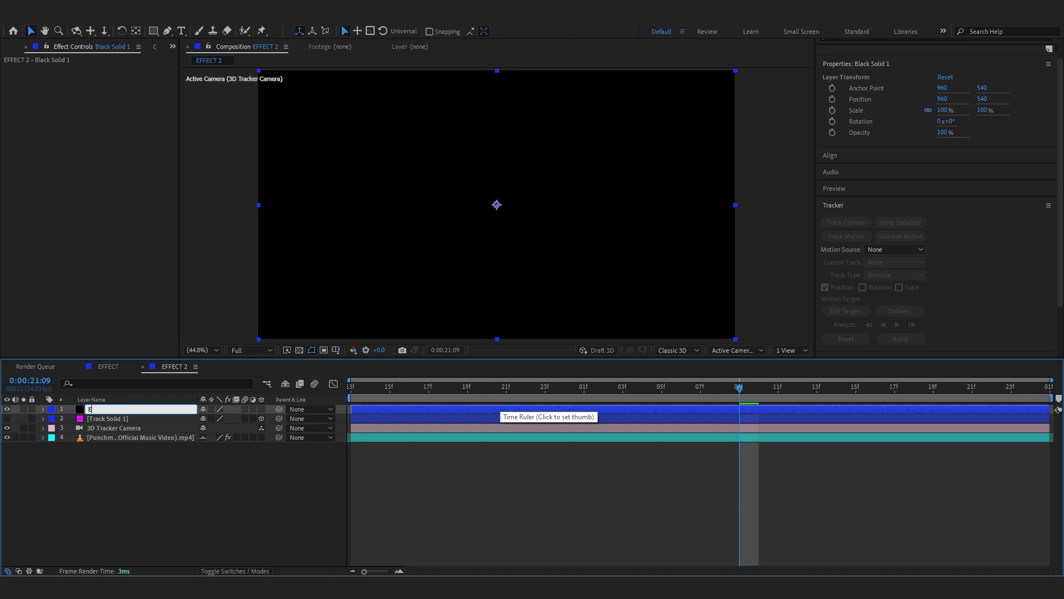
type("lement")
left_click(186, 470)
Step: Apply the Element effect to the Element layer through the quick effect search
left_click(654, 142)
key("ctrl+space")
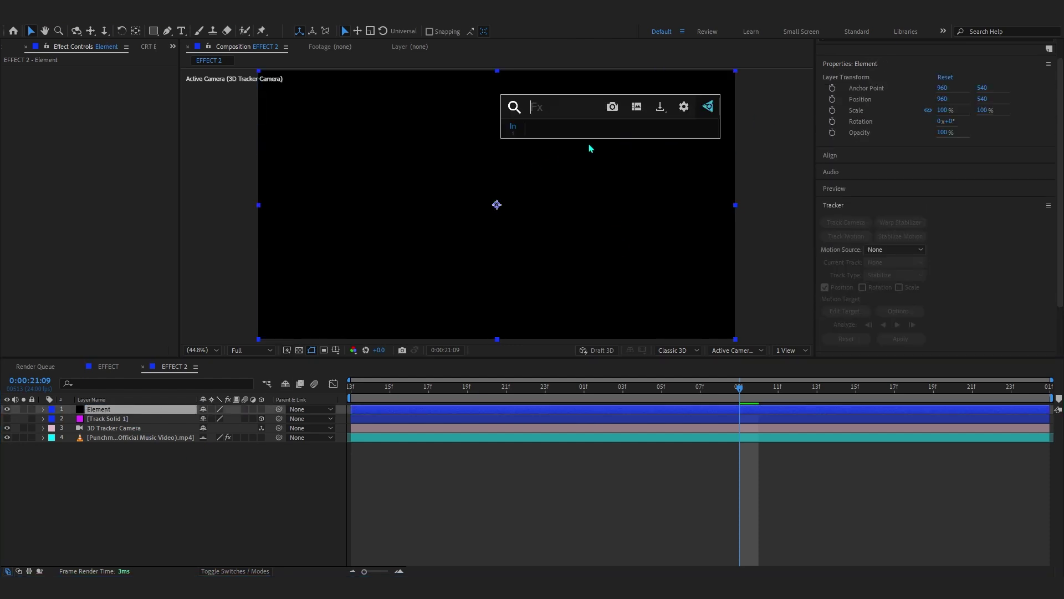
key("ctrl+space")
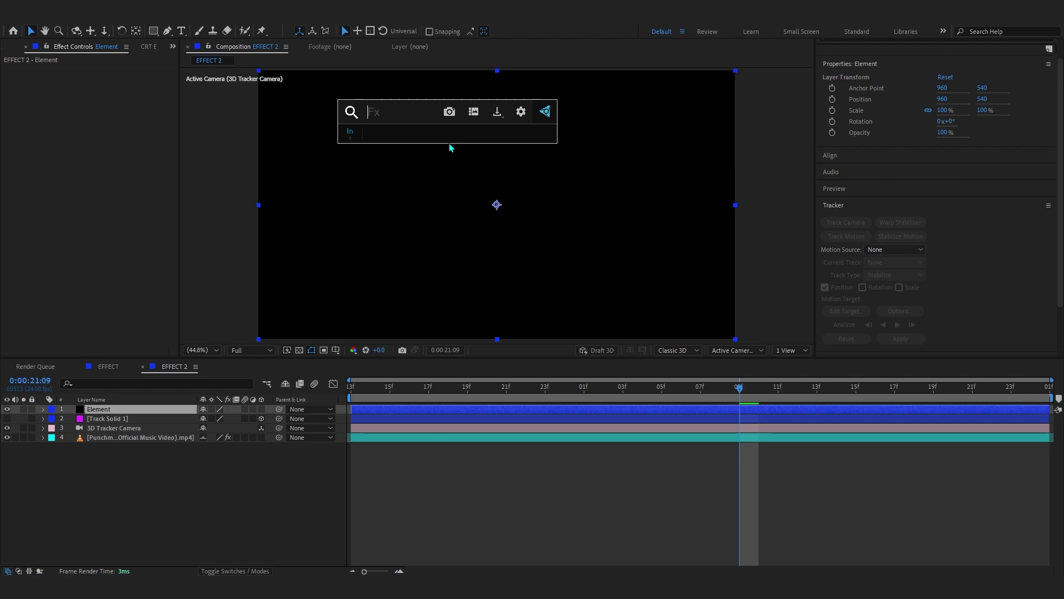
type("element")
left_click(450, 145)
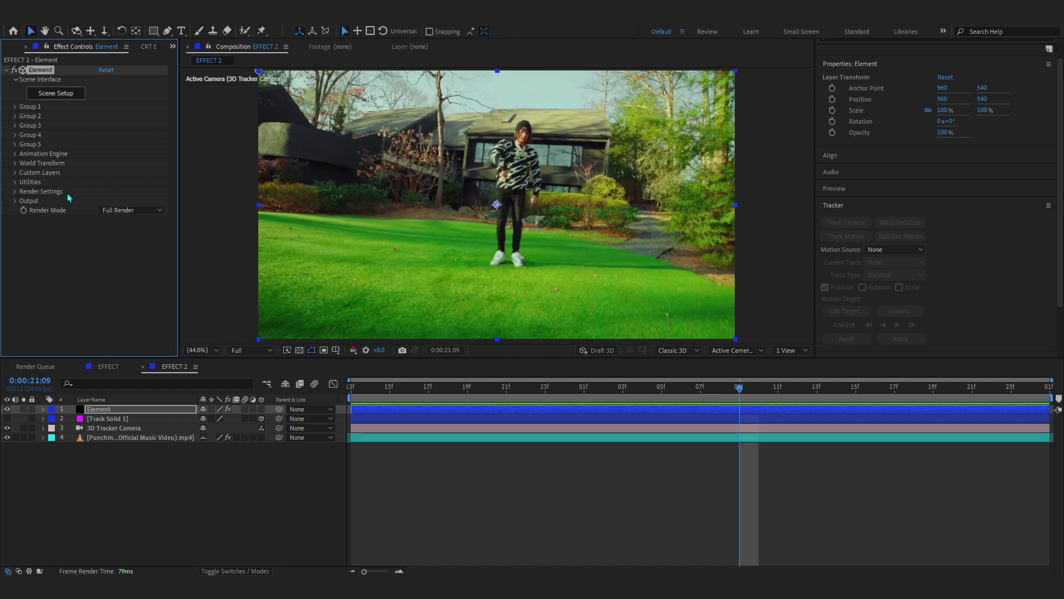
Step: Assign the music video .mp4 to Custom Texture Maps Layer 1, collapse the groups, and open Scene Setup
left_click(16, 174)
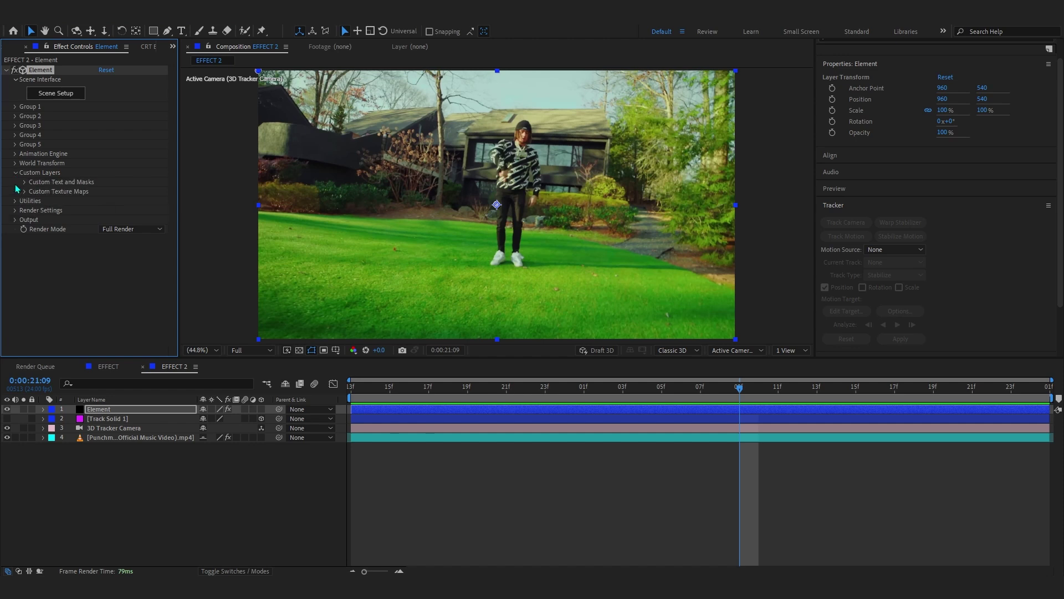
left_click(24, 191)
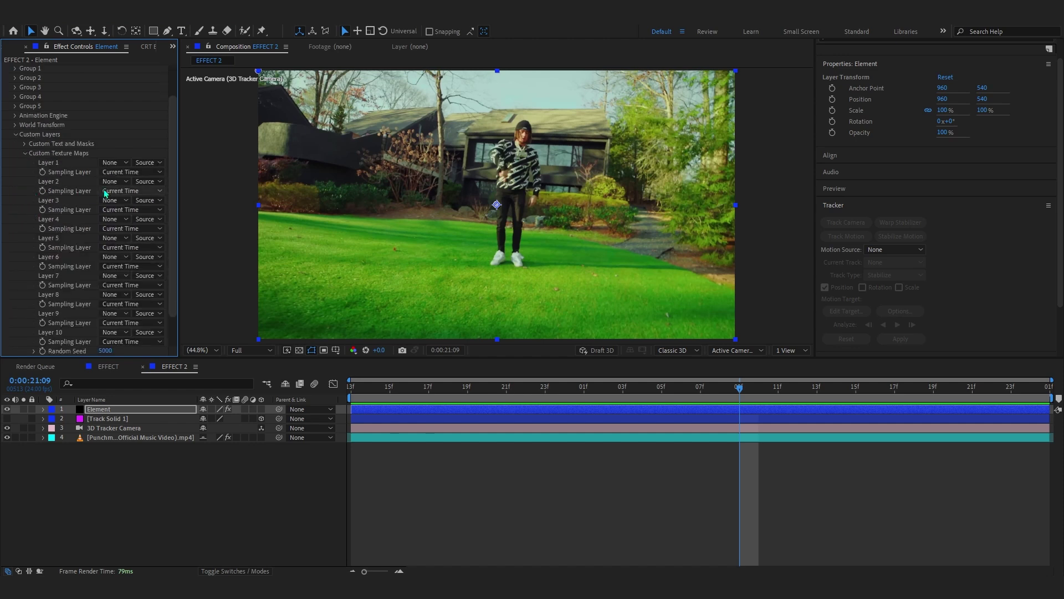
left_click(113, 163)
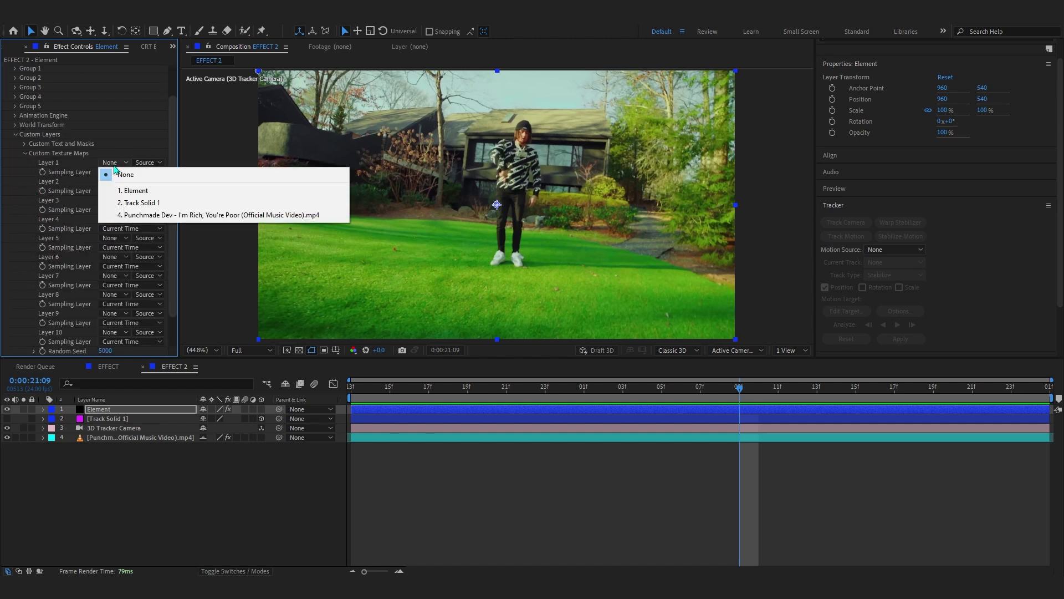
left_click(135, 217)
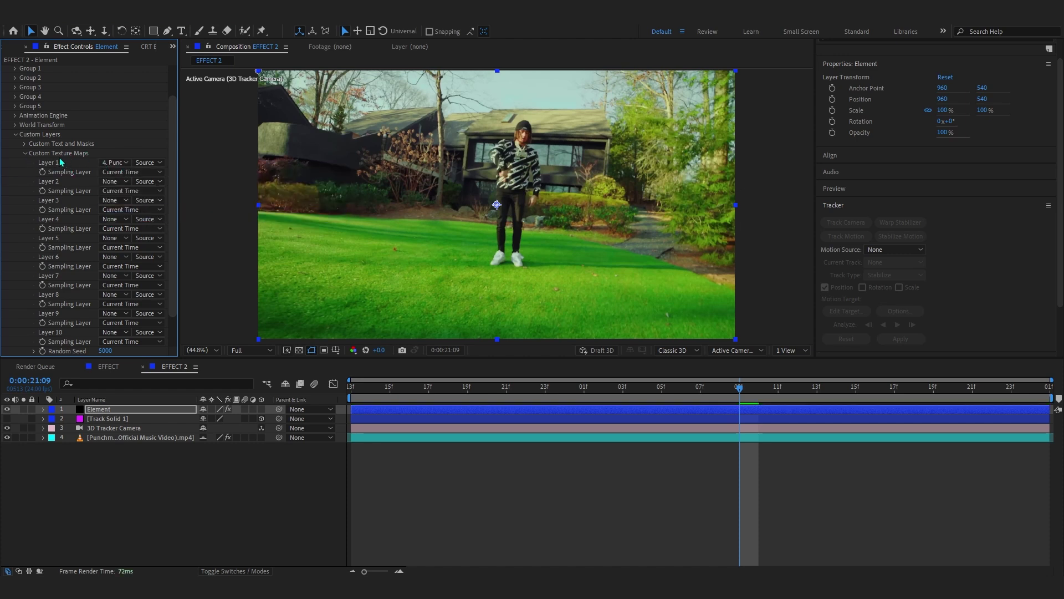
left_click(25, 154)
left_click(15, 172)
left_click(53, 95)
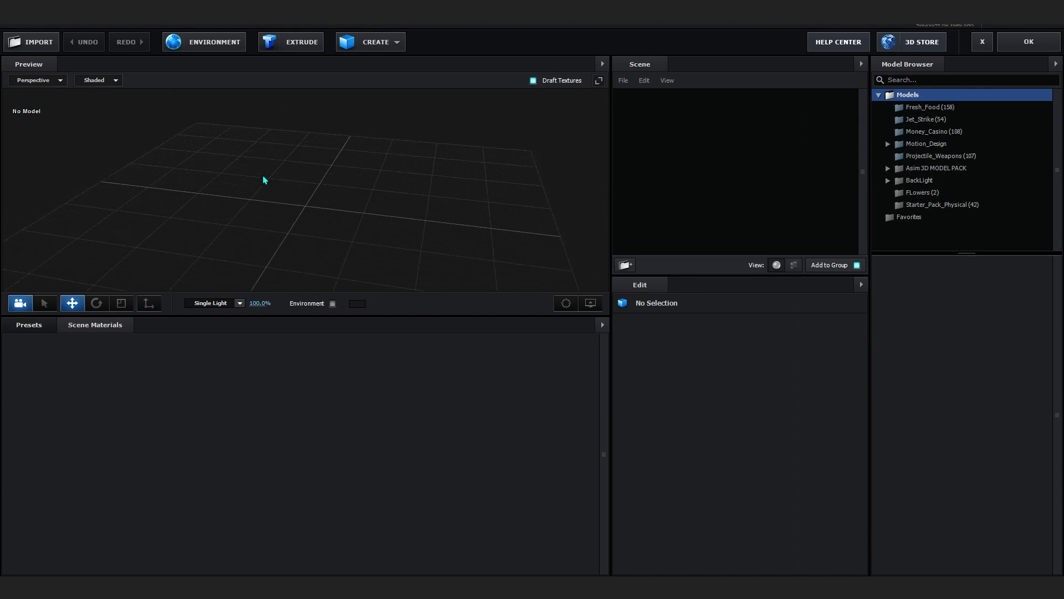
left_click_drag(406, 315, 406, 333)
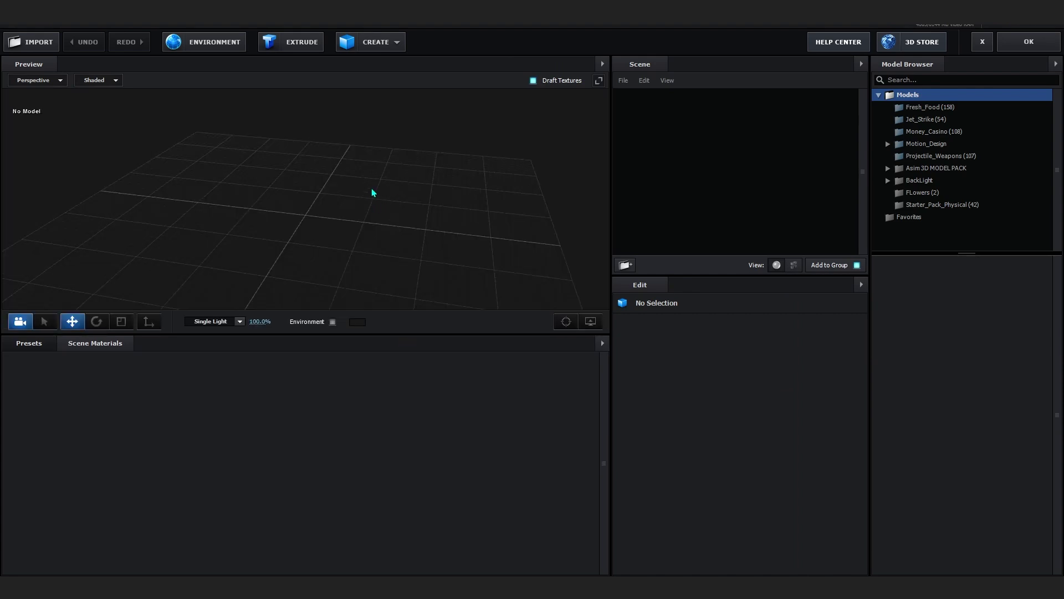
left_click_drag(373, 193, 308, 199)
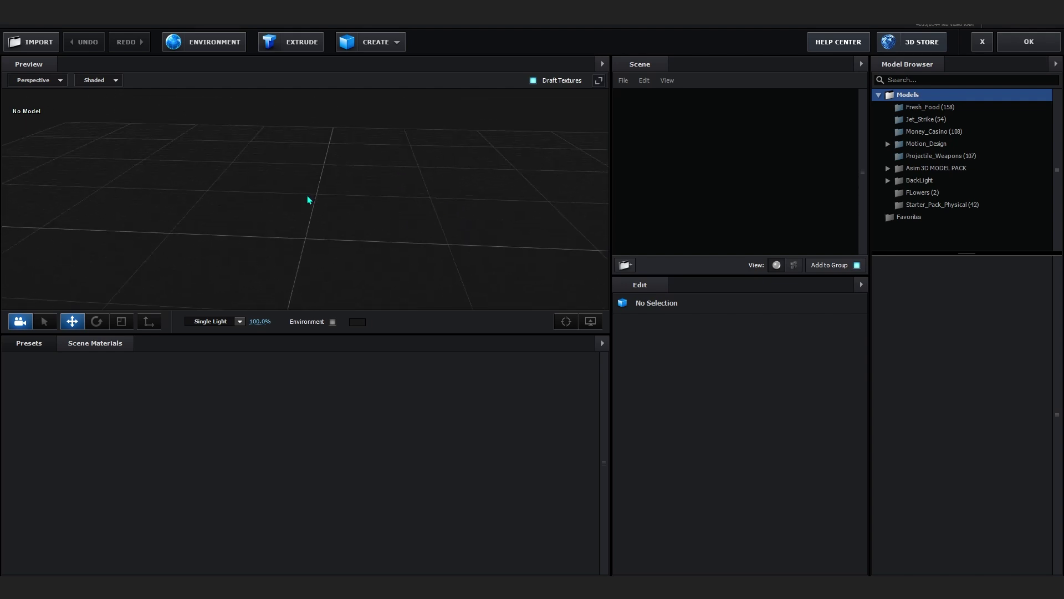
left_click_drag(463, 166, 362, 206)
left_click_drag(303, 240, 299, 247)
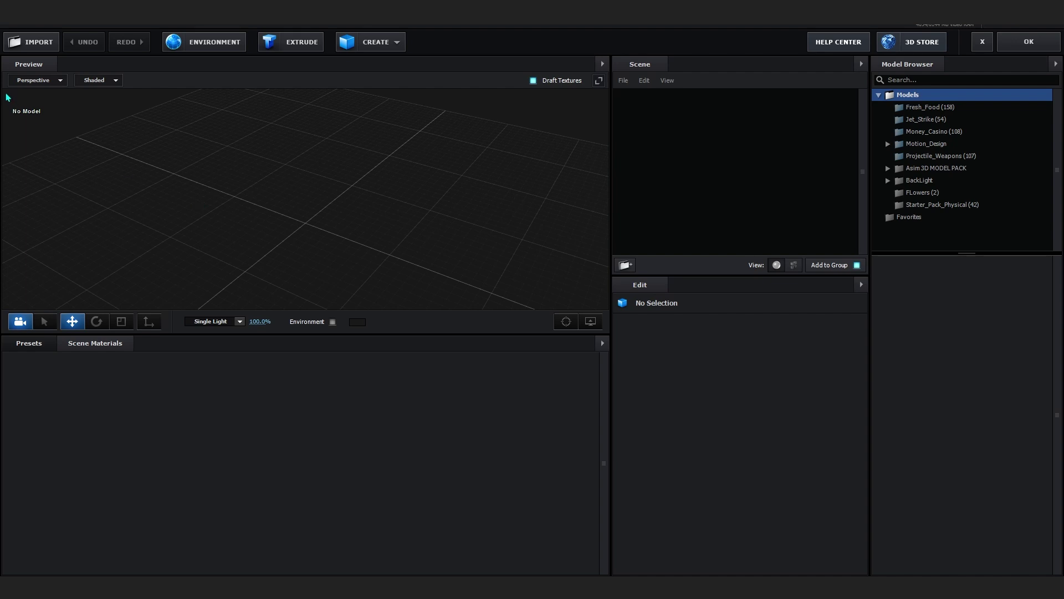
left_click(38, 44)
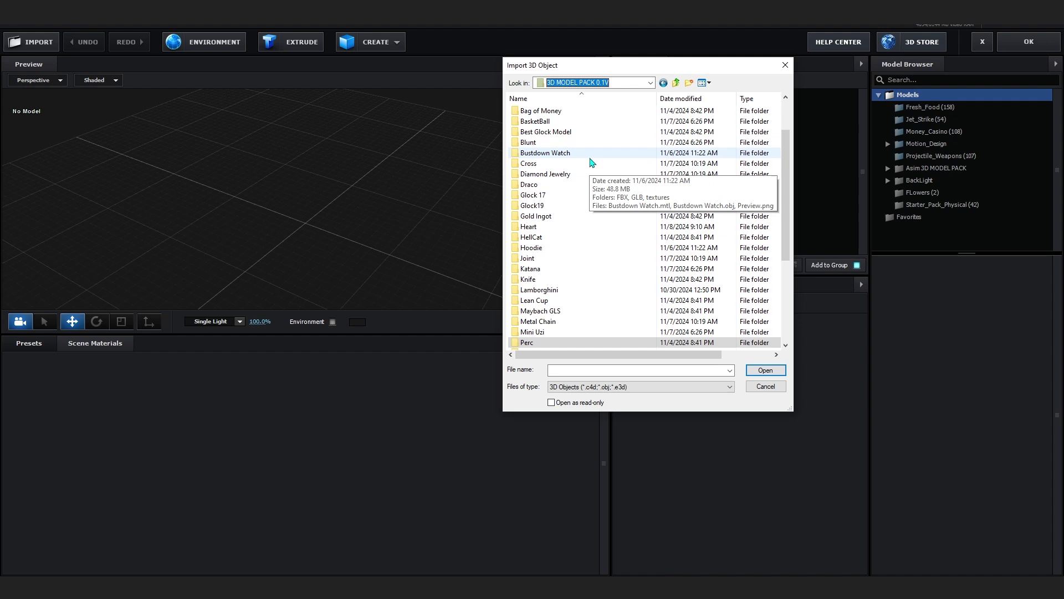
Step: Import Perc OBJ.obj from the 3D MODEL PACK's Perc folder and accept the Import Preferences
scroll(592, 162, "up", 2)
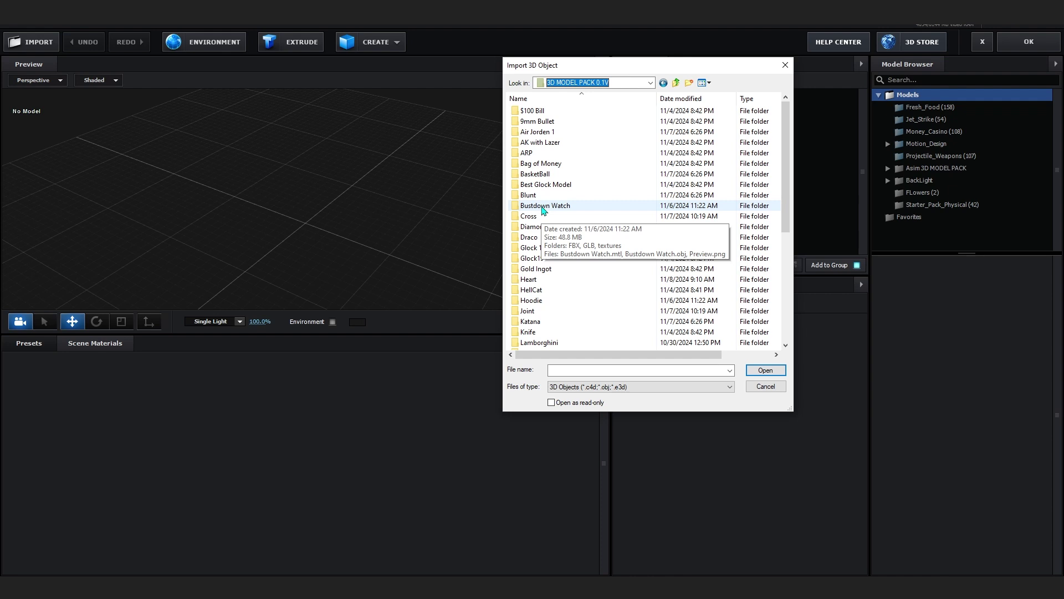
scroll(544, 210, "down", 5)
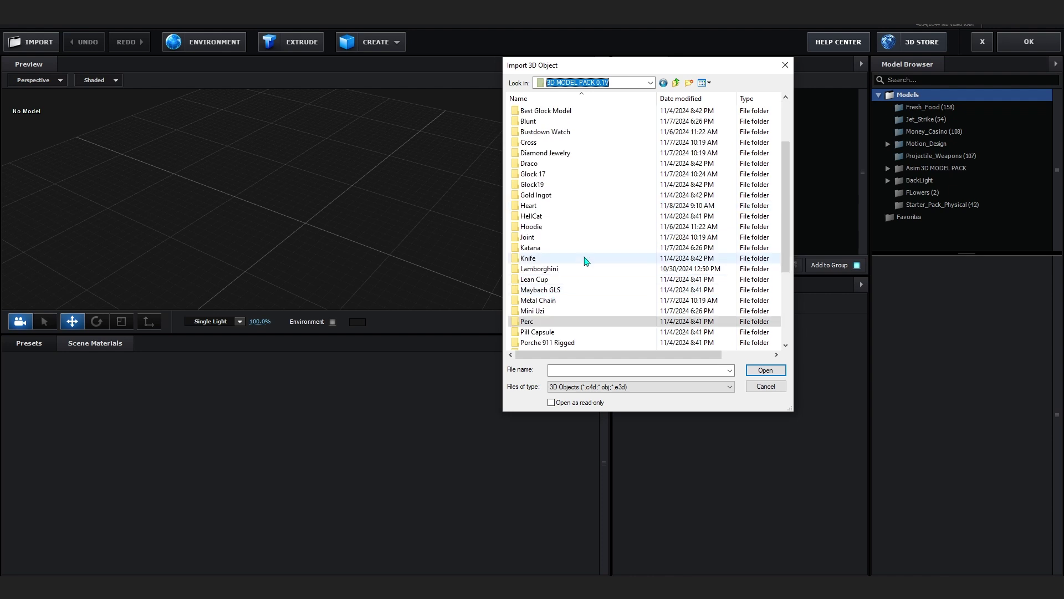
left_click(579, 251)
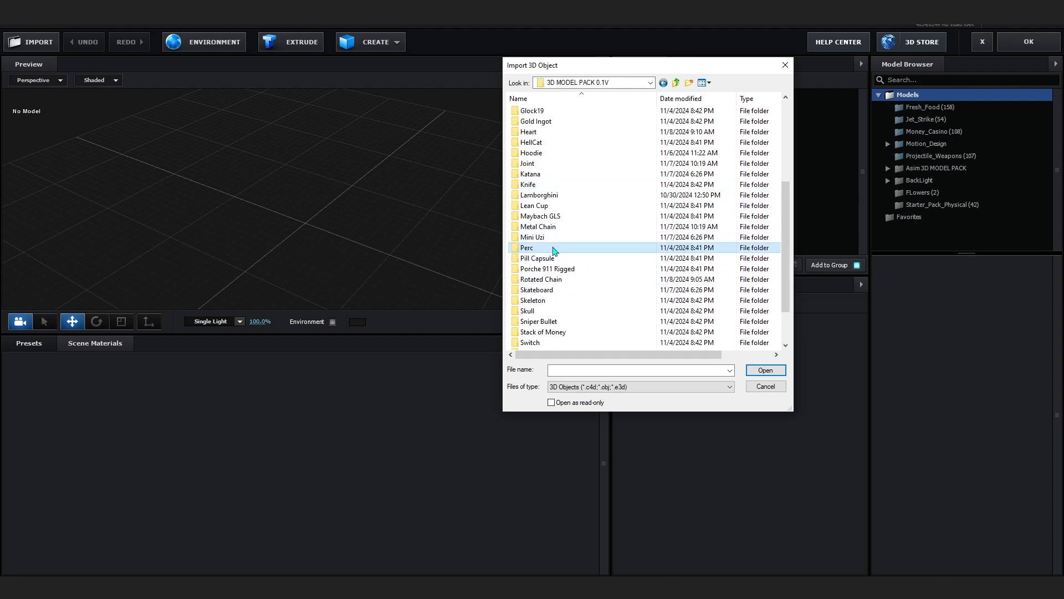
double_click(541, 250)
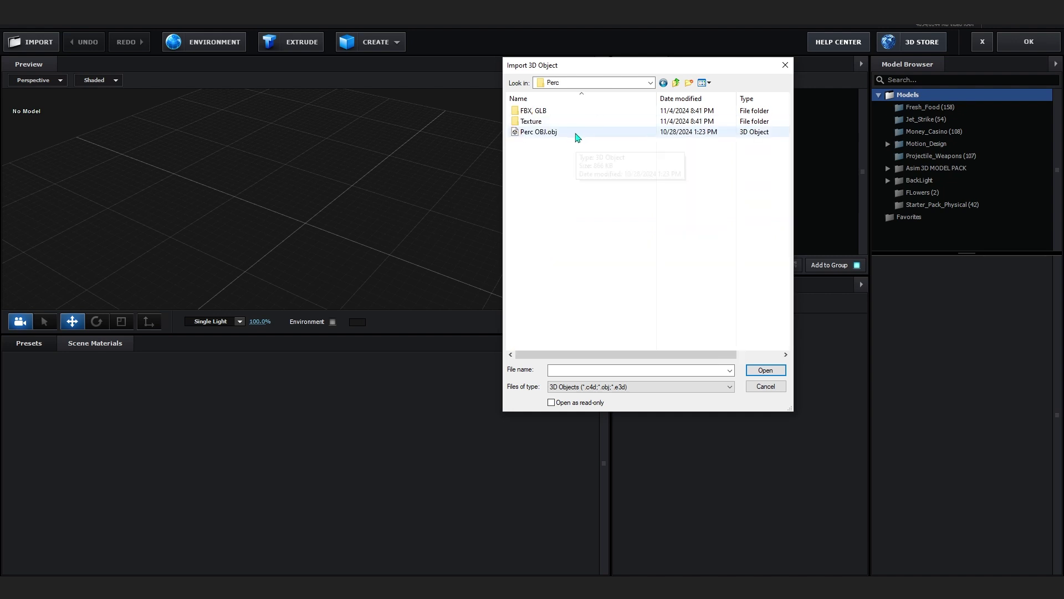
left_click(538, 133)
left_click(538, 133)
double_click(538, 133)
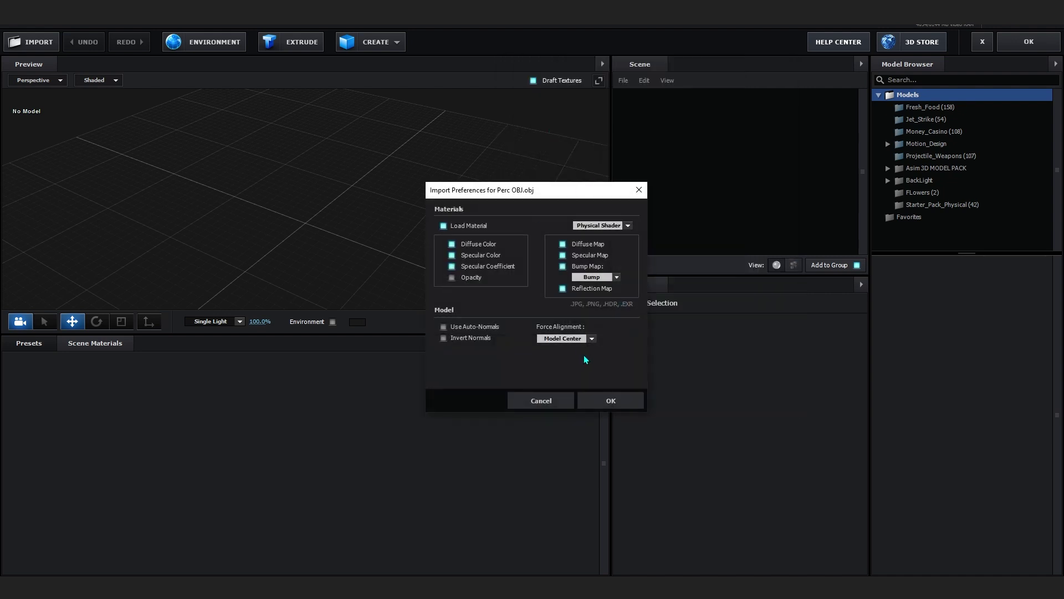
left_click(597, 389)
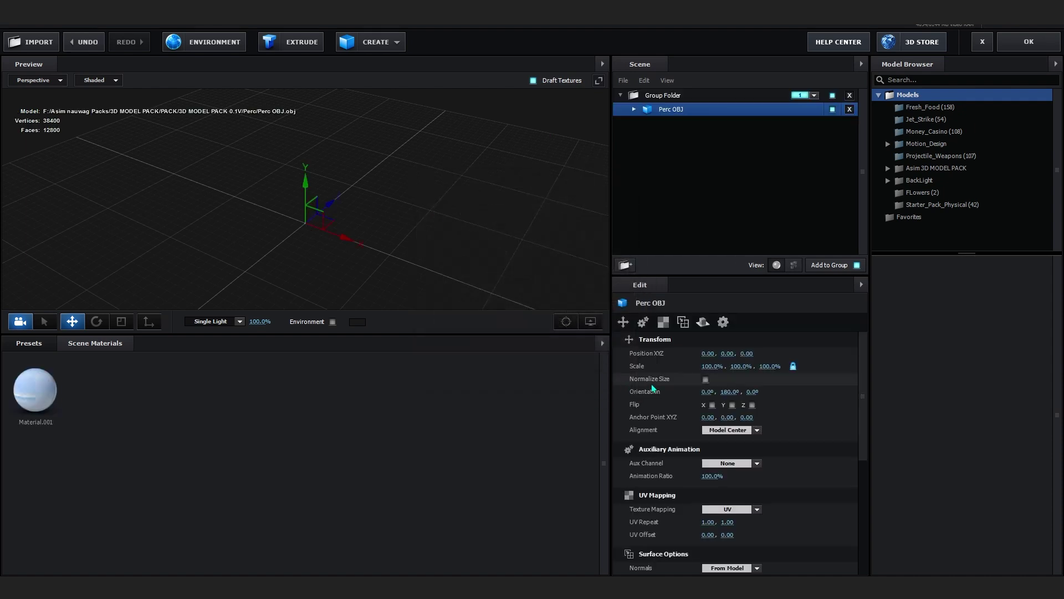
Step: Orbit the pill, set the environment texture to Custom Layer 1, and apply the scene
left_click_drag(587, 299, 420, 229)
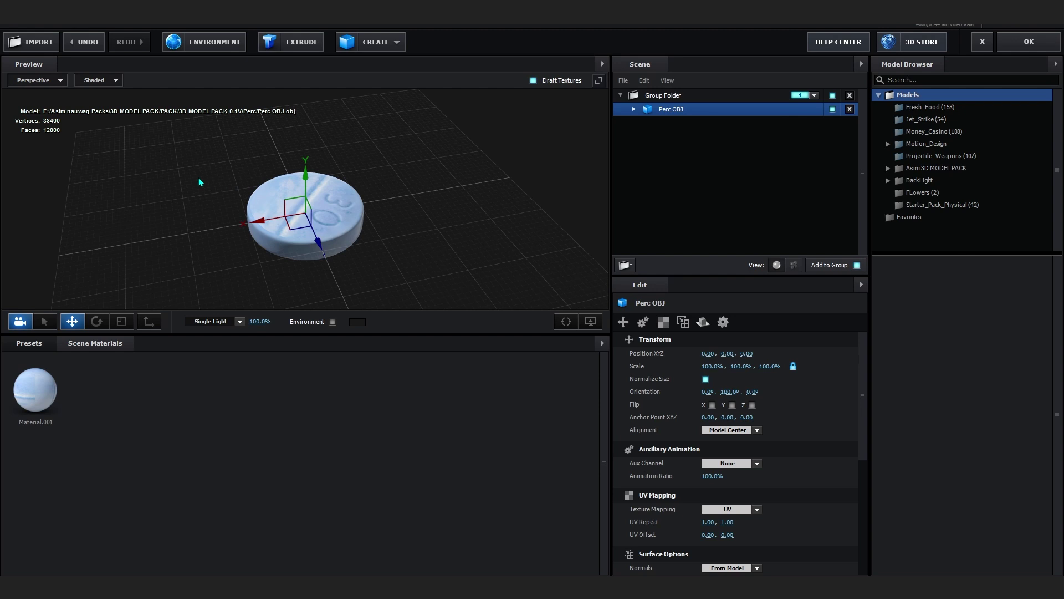
left_click_drag(604, 137, 403, 182)
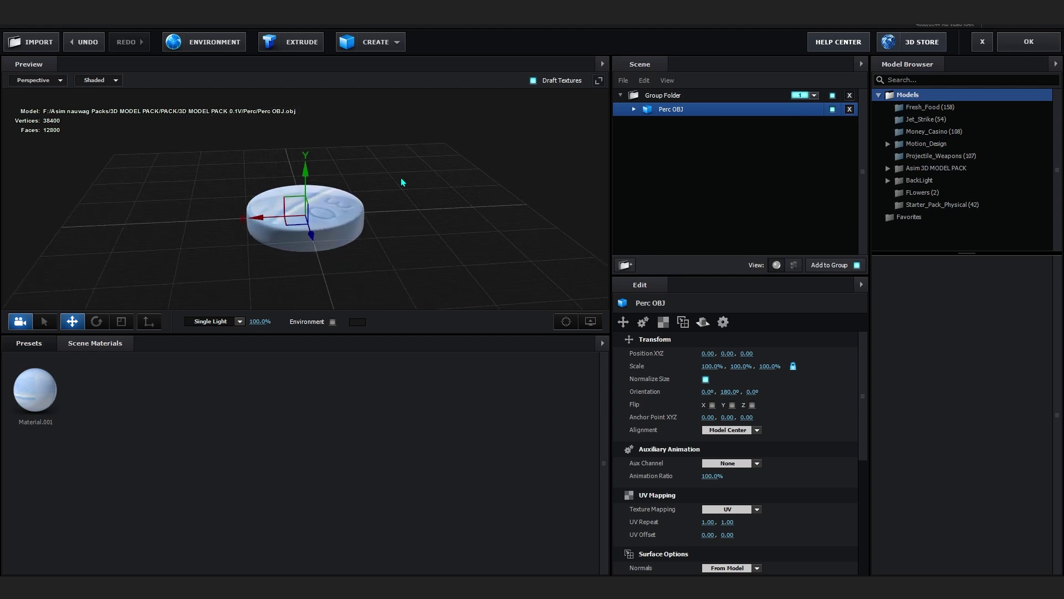
left_click(181, 41)
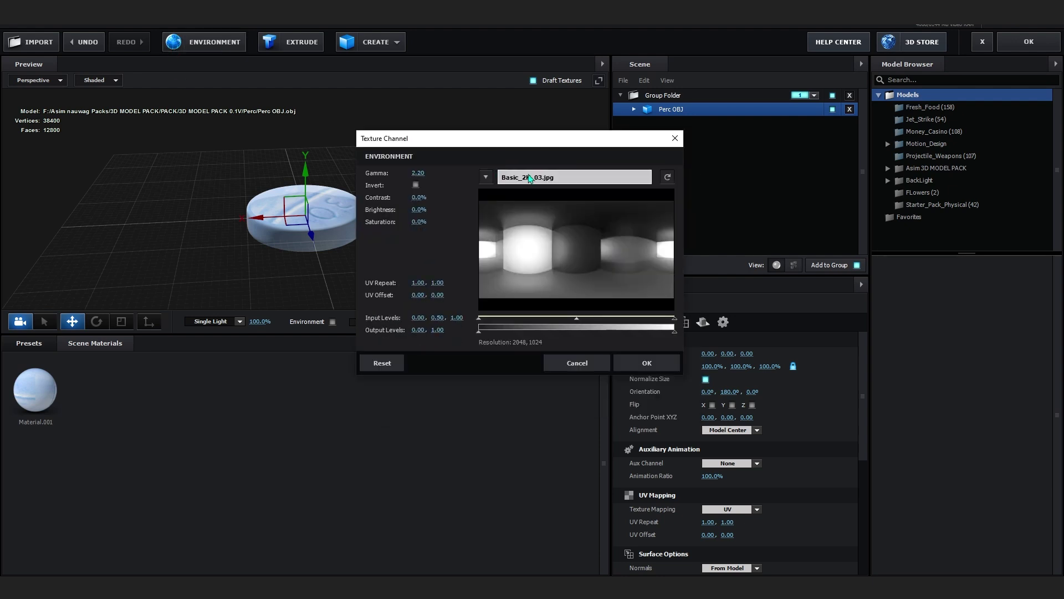
left_click(486, 177)
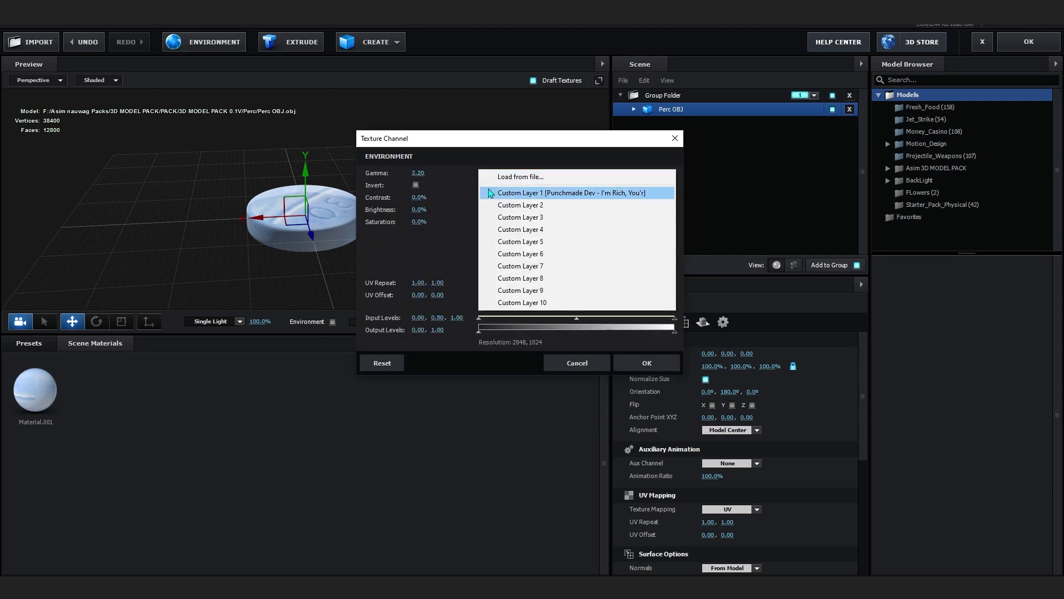
left_click(493, 194)
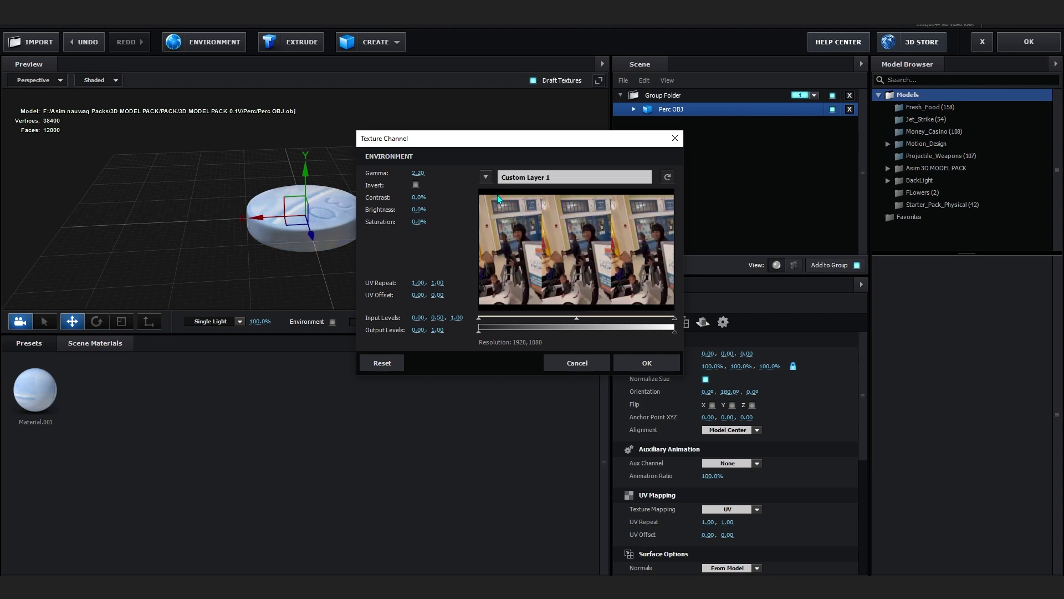
left_click(645, 363)
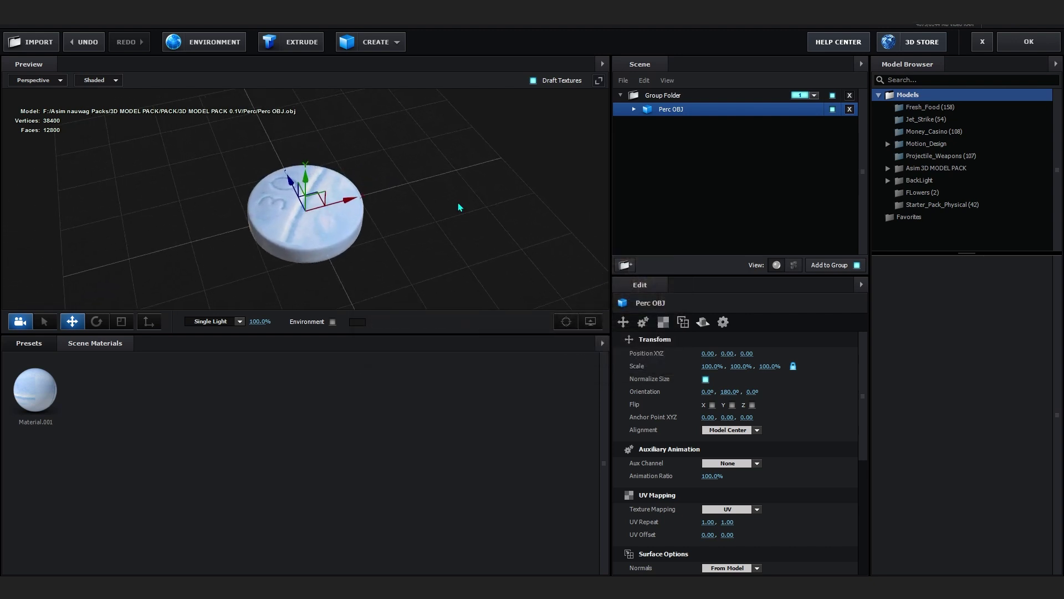
left_click(1028, 42)
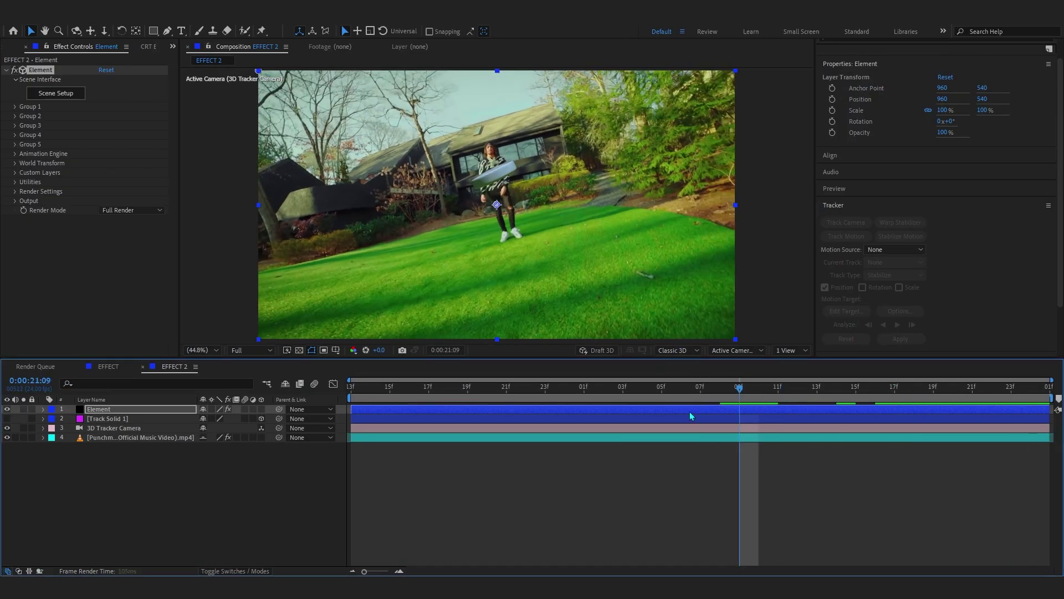
Step: Move the current time from 0:00:20:20 to 0:00:21:04
left_click(487, 388)
scroll(543, 167, "up", 2)
scroll(543, 167, "down", 1)
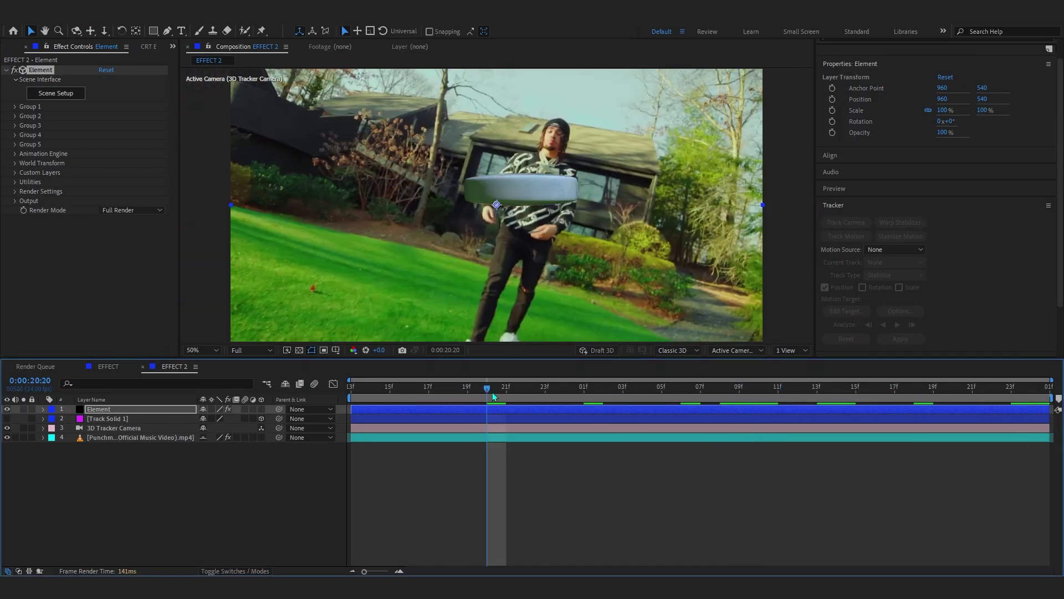
right_click(391, 410)
key("Escape")
left_click_drag(612, 383, 1019, 440)
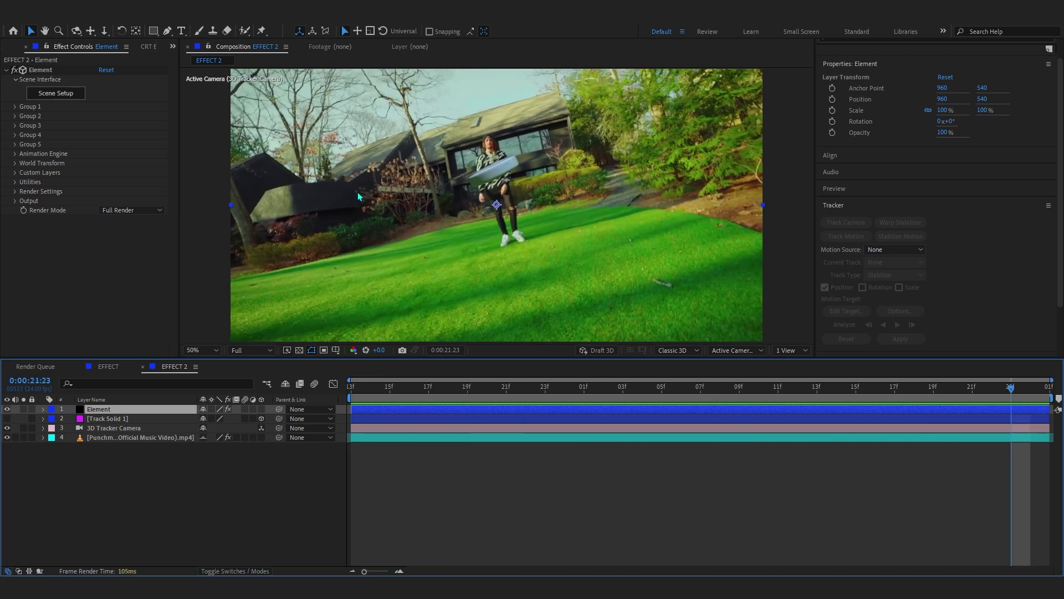
Step: Show Track Solid 1's Position (-141.1, 209.1, 1391.2), toggle its visibility and copy the 1391.2 depth
left_click(107, 419)
key("p")
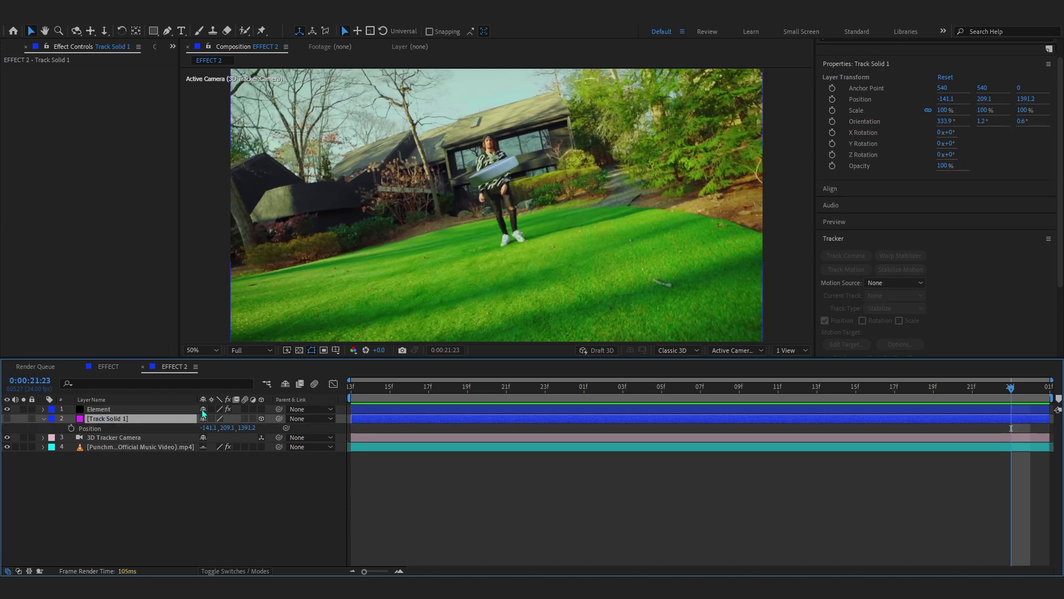
left_click(8, 419)
left_click(7, 419)
left_click(7, 419)
left_click(8, 421)
left_click(7, 419)
left_click(7, 419)
left_click(7, 419)
left_click(7, 419)
left_click(7, 419)
left_click(7, 419)
left_click(244, 428)
left_click(114, 409)
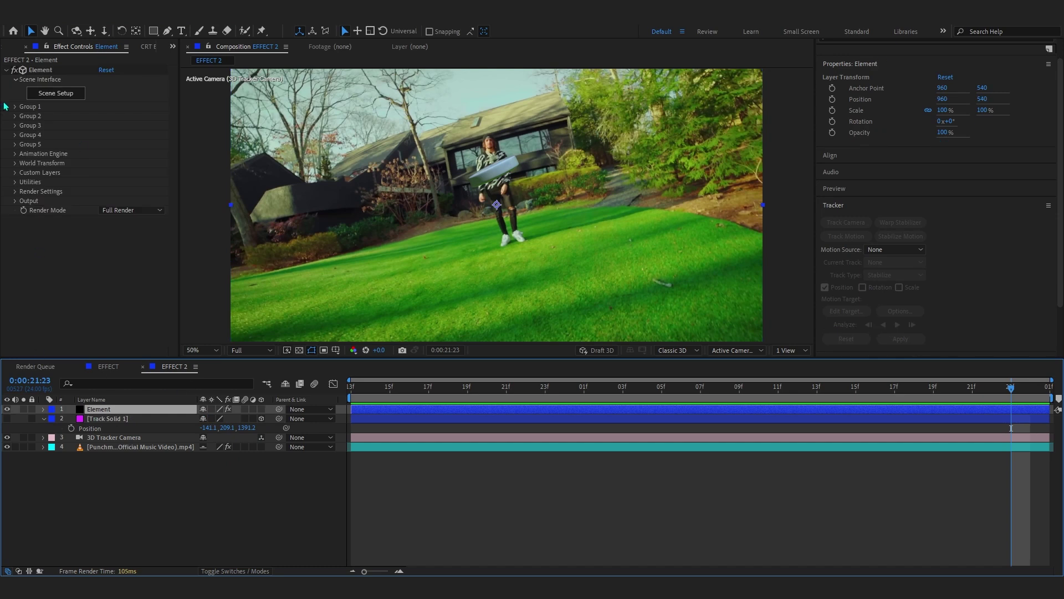
Step: Set Group 1's Position Z to the tracked depth 1391.2
left_click(15, 106)
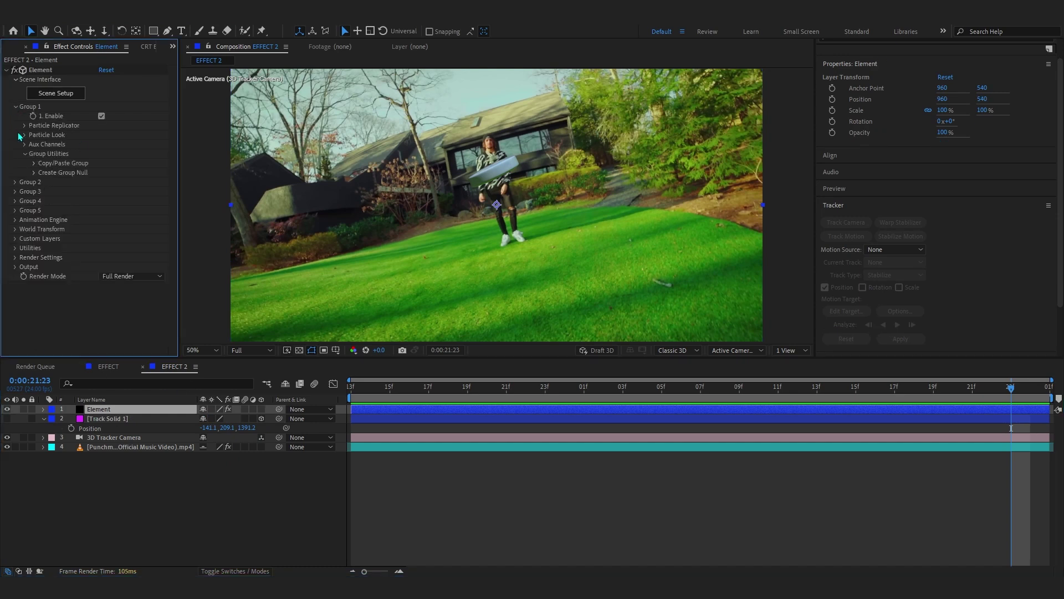
left_click(25, 126)
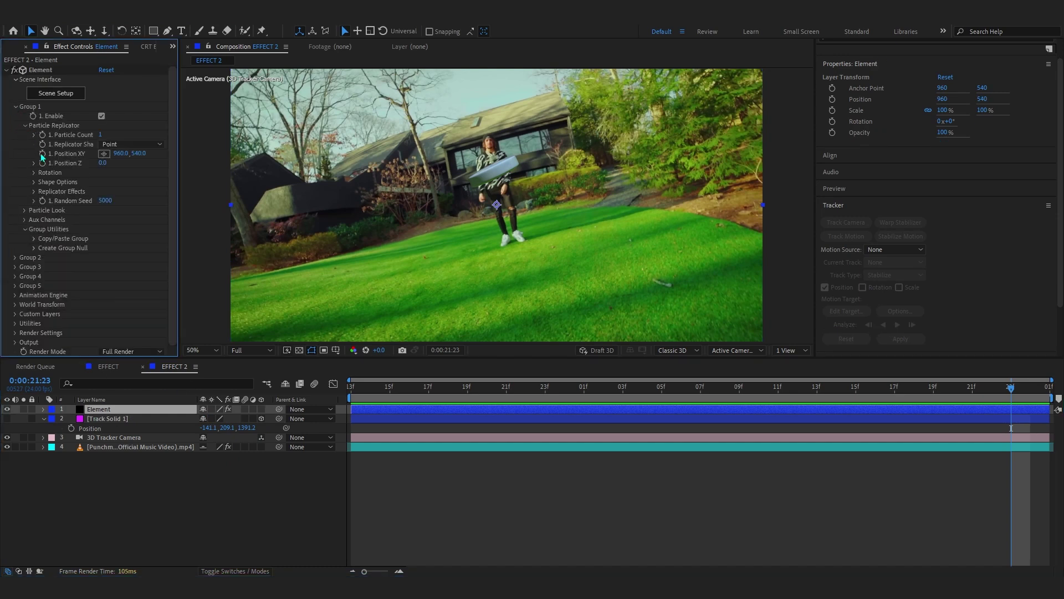
left_click(103, 163)
type("1391.2")
key("Return")
Step: Preview the composition and zoom the view in on the pill
key("space")
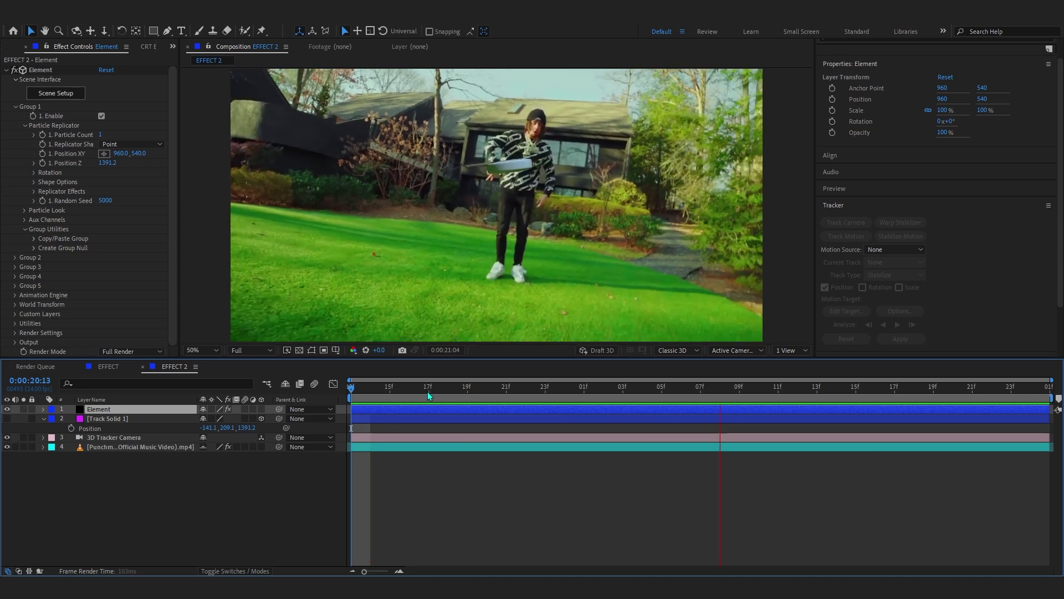
key("space")
key("space")
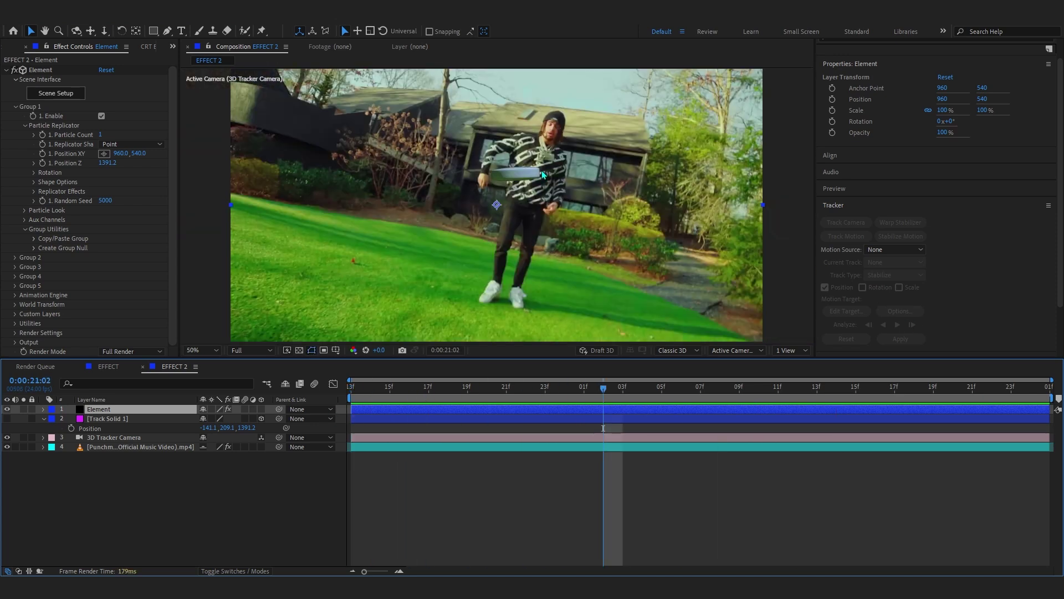
left_click_drag(541, 171, 509, 189)
scroll(509, 189, "up", 4)
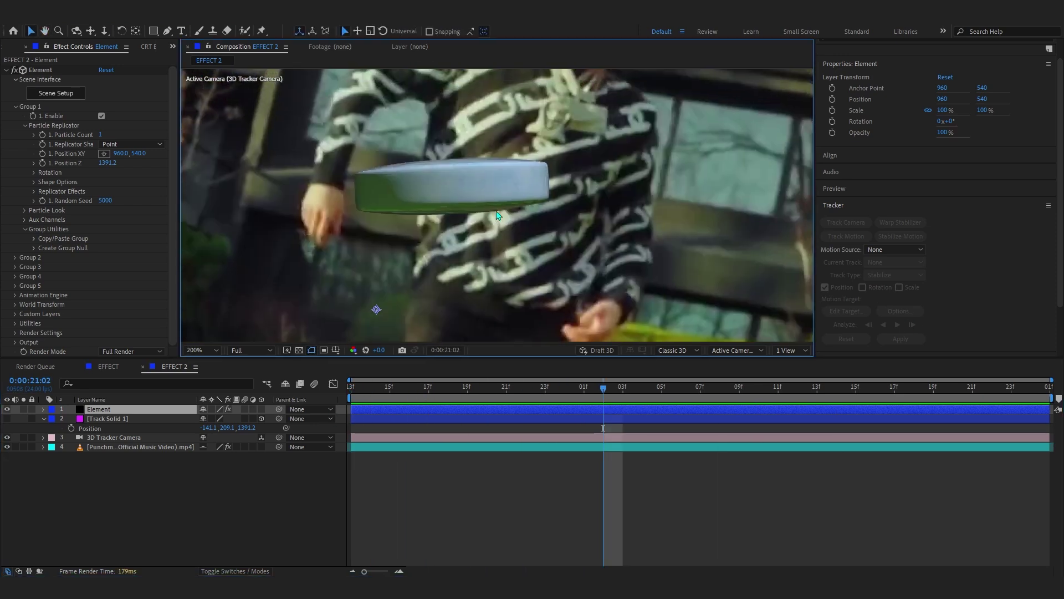
left_click_drag(497, 211, 529, 184)
left_click(116, 411)
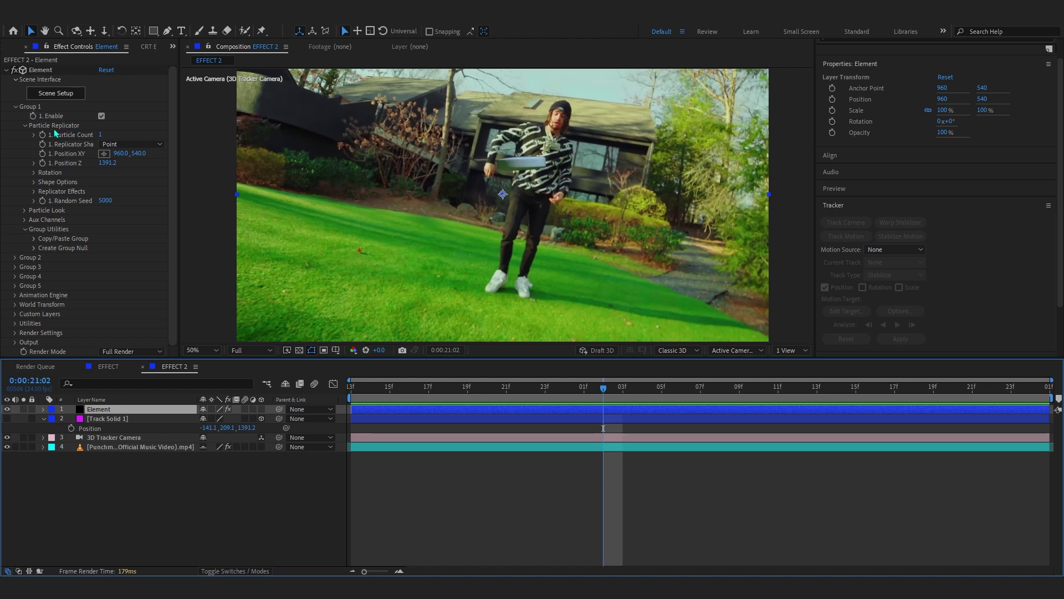
Step: Set the particle count to 16 and expand Replicator Effects and Scatter
left_click(100, 135)
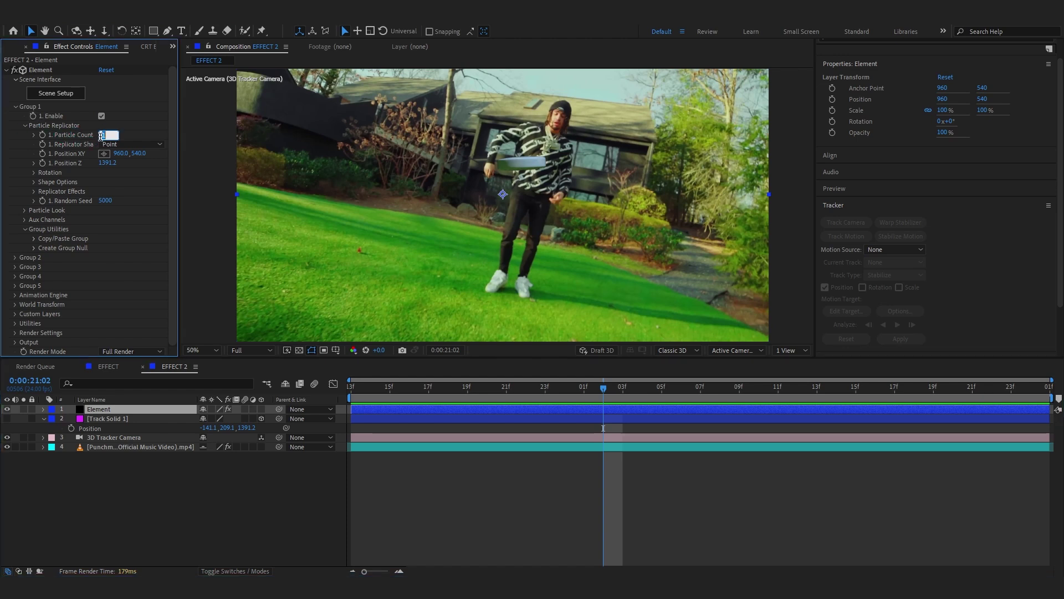
type("16")
key("Return")
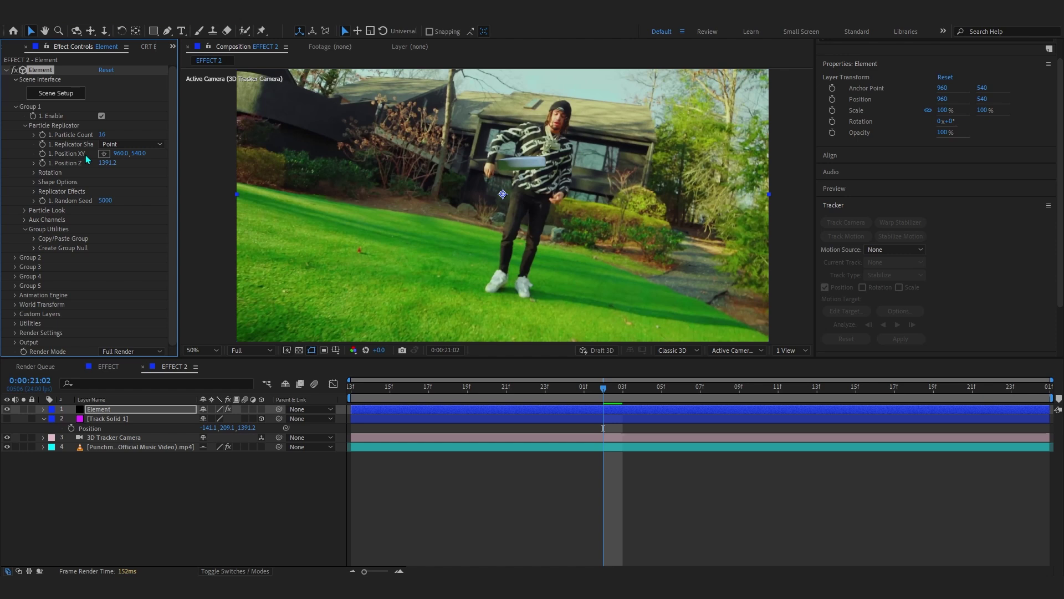
left_click(34, 191)
left_click(43, 200)
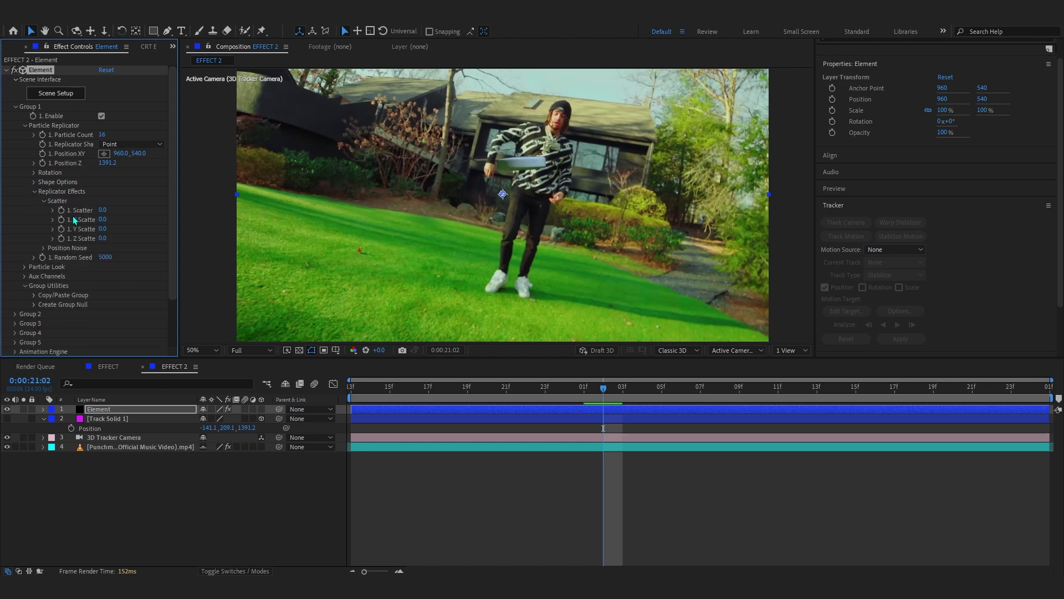
Step: Scatter the 16 pills with Scatter 116.7, X Scatter 179.3 and Y Scatter 3.9, previewing the motion
left_click_drag(178, 219, 213, 219)
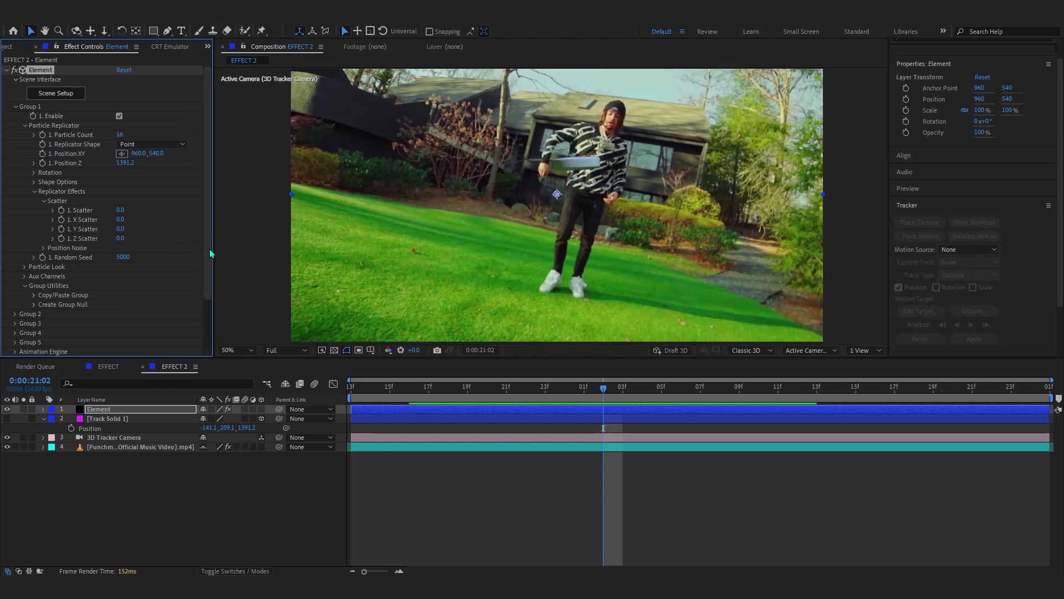
left_click_drag(119, 214, 782, 173)
left_click_drag(119, 213, 626, 194)
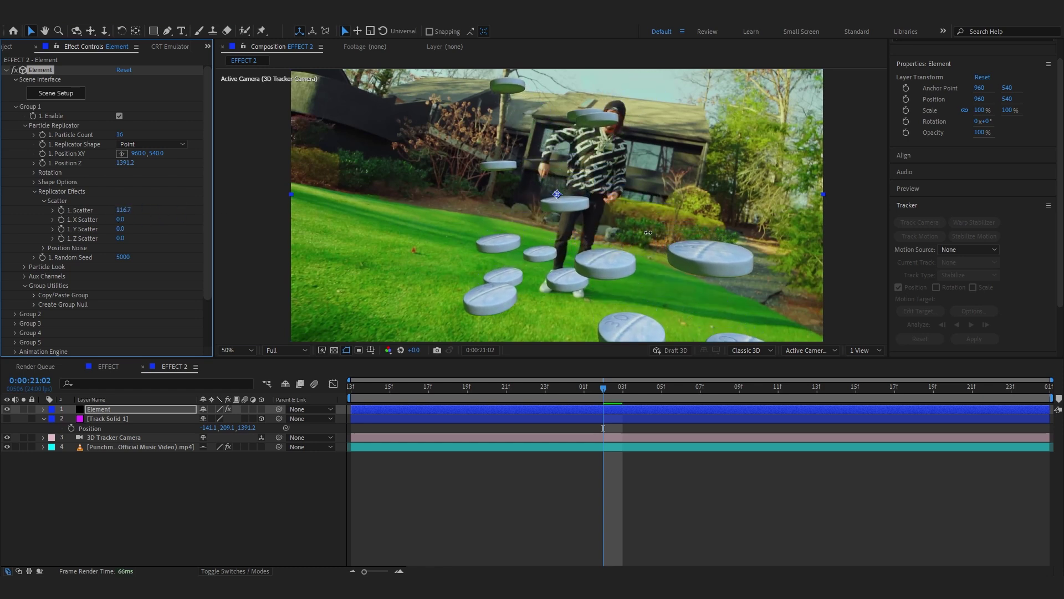
left_click_drag(120, 220, 593, 430)
key("space")
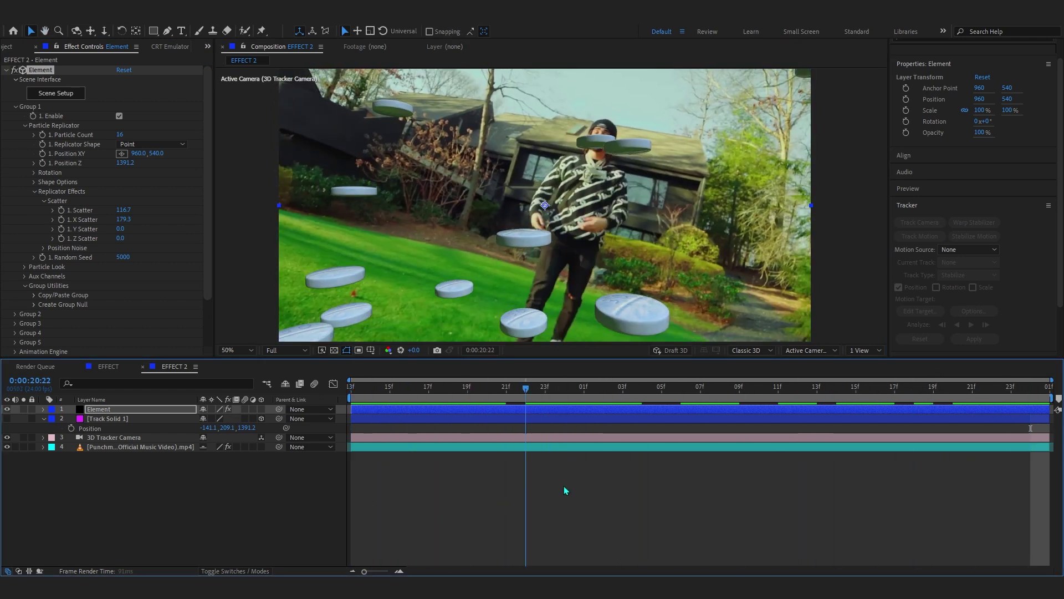
mouse_move(120, 228)
left_mouse_down()
mouse_move(139, 152)
mouse_move(173, 207)
left_mouse_up()
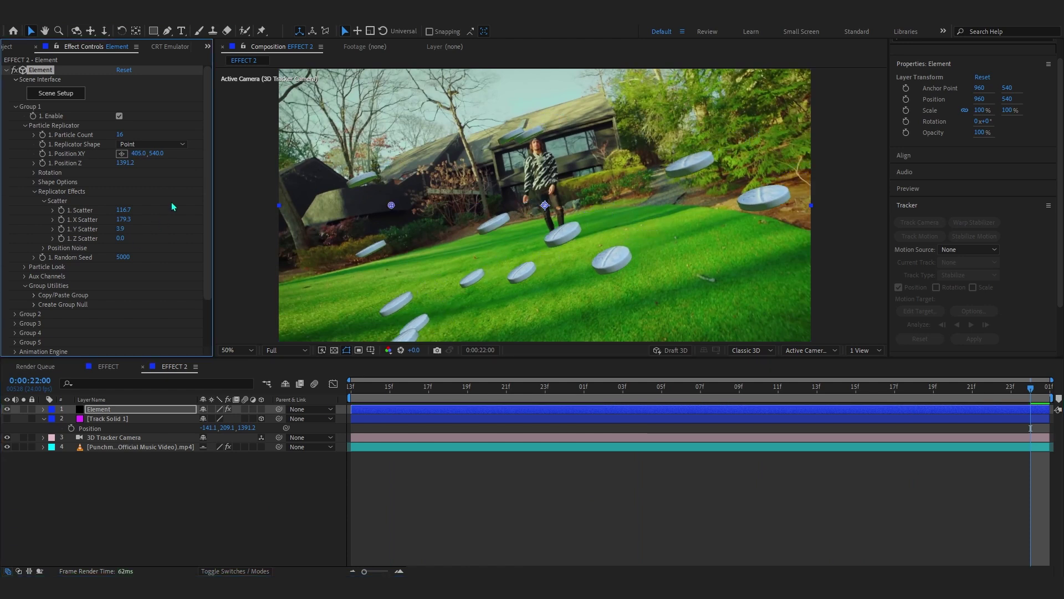
key("space")
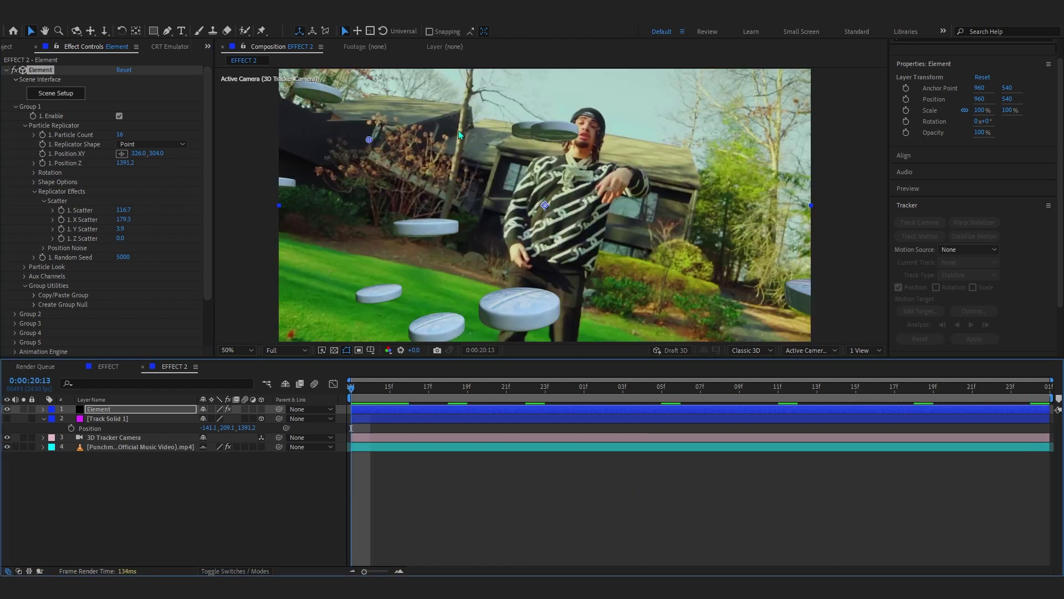
left_click(25, 268)
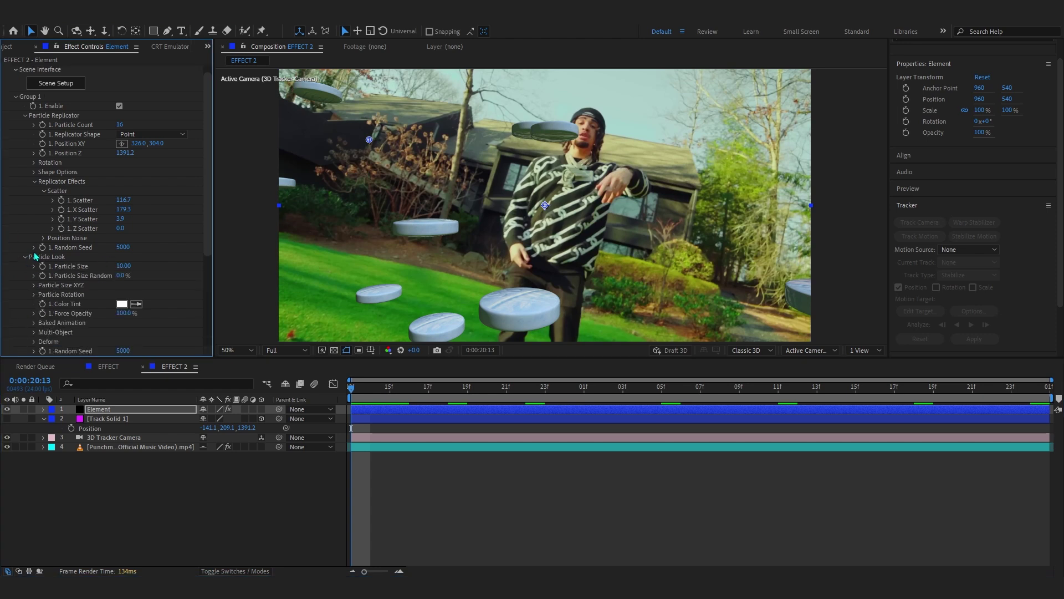
Step: Keyframe Rotation Random from 0x+80° to 1x+80° at the comp end so the pills tumble
scroll(61, 264, "down", 2)
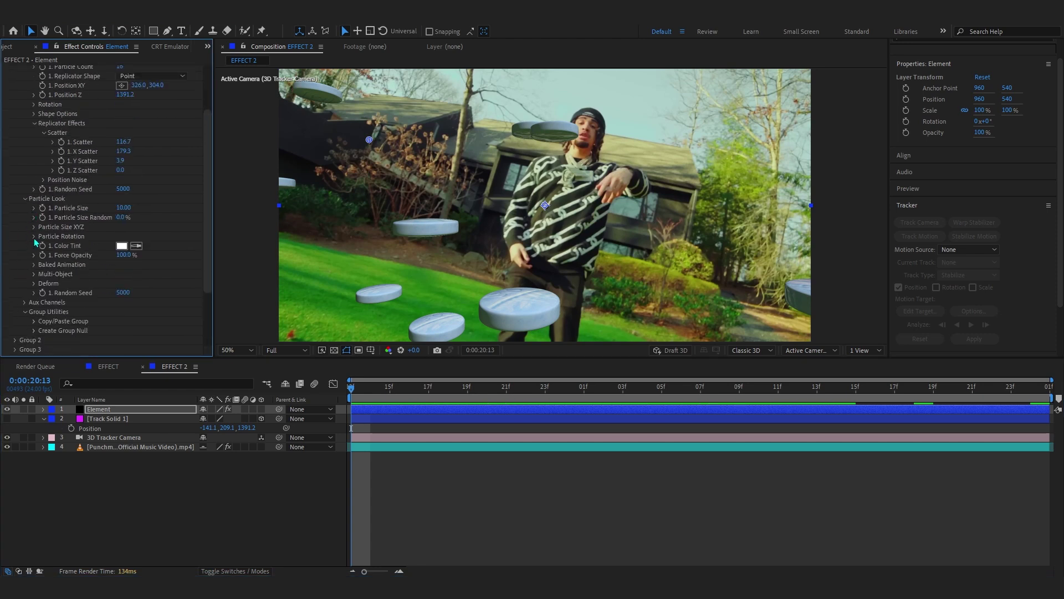
left_click(34, 236)
scroll(50, 239, "down", 2)
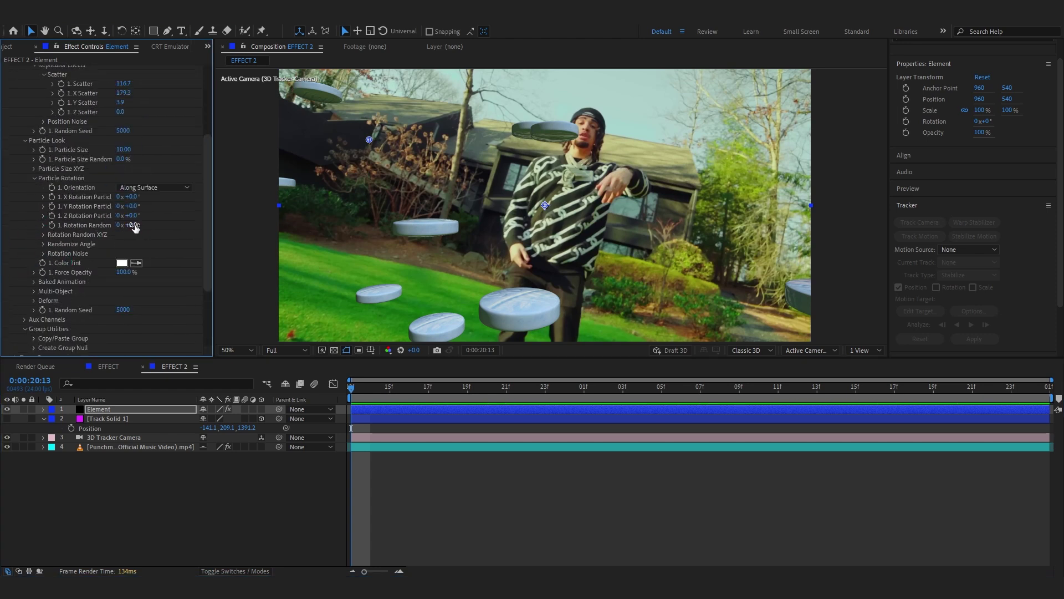
left_click_drag(152, 229, 181, 229)
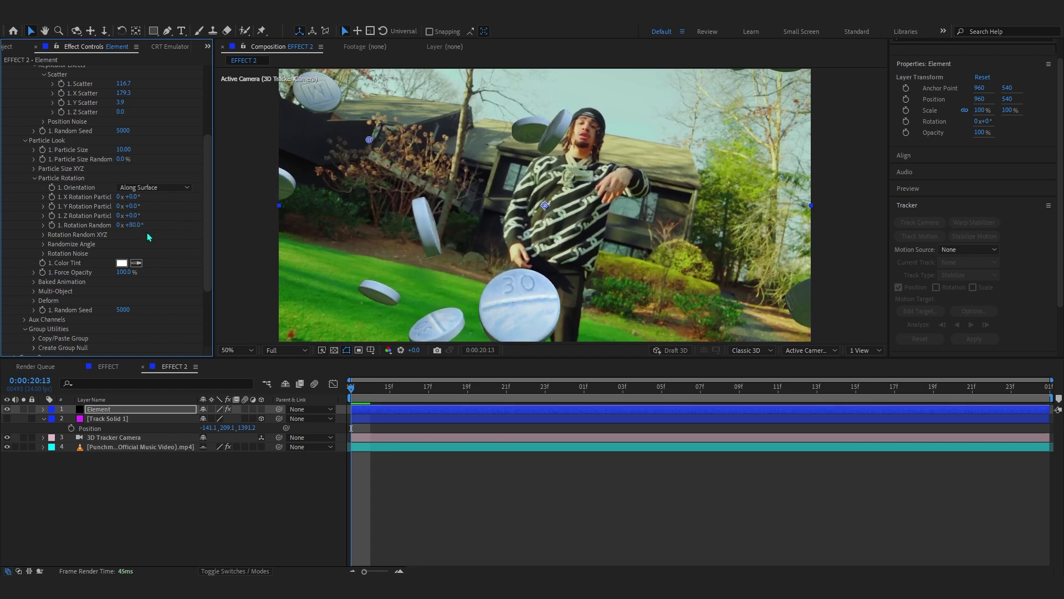
left_click(52, 225)
left_click_drag(395, 391, 1030, 429)
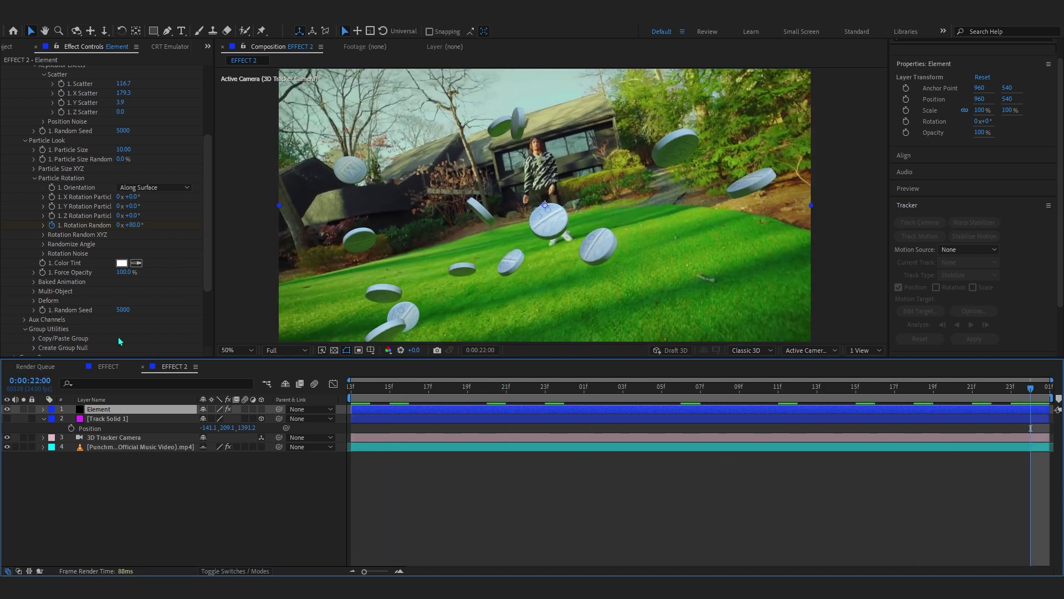
left_click(119, 225)
type("1")
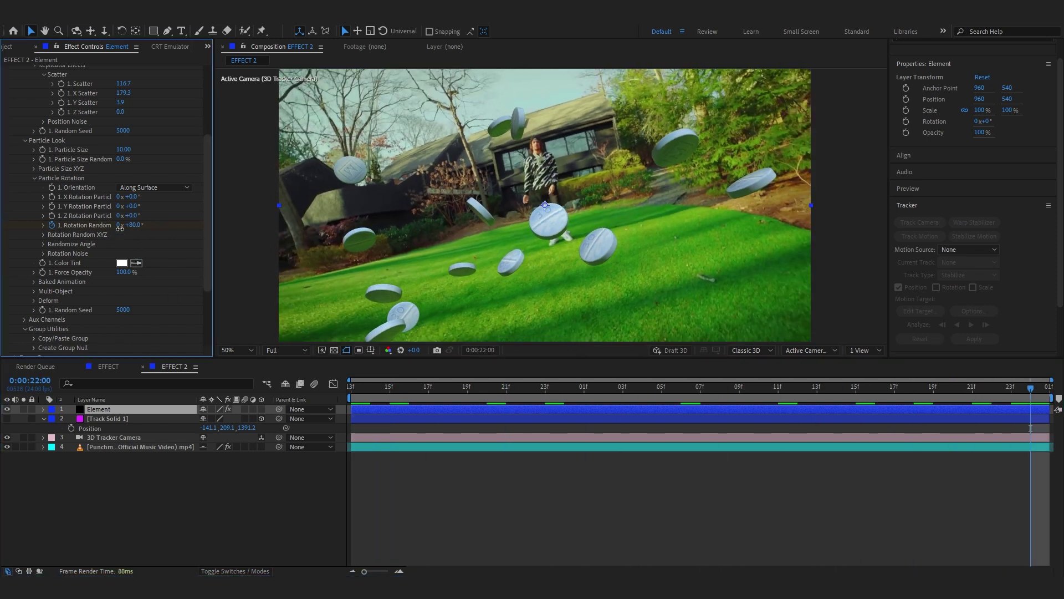
key("Return")
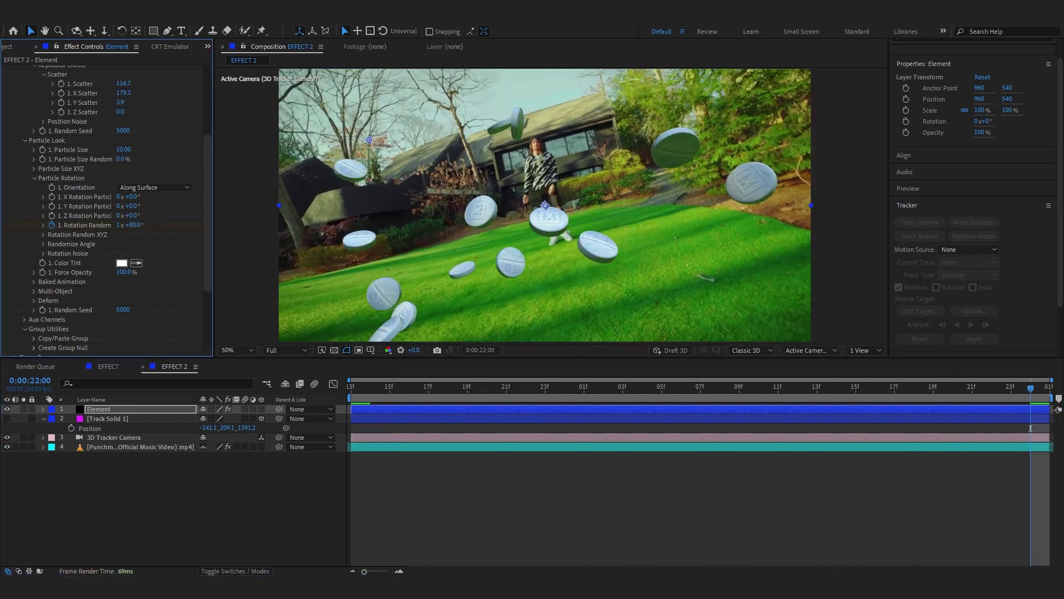
key("u")
left_click_drag(1031, 428, 1050, 428)
key("space")
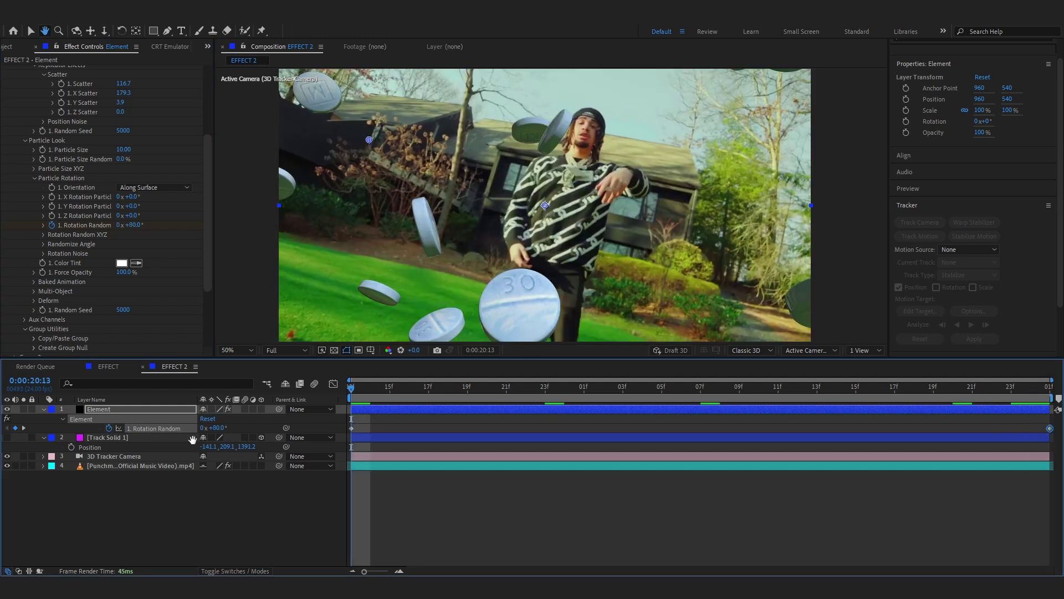
key("space")
Step: Bring the pills nearer the camera with Position Z -108.8
scroll(62, 167, "up", 3)
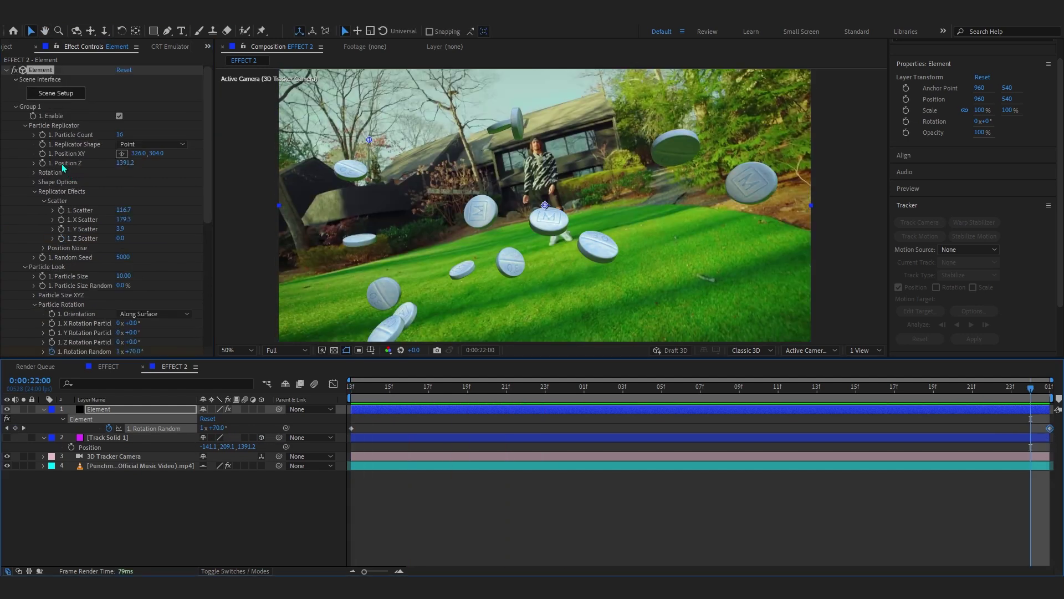
left_click_drag(125, 162, 43, 169)
left_click(808, 410)
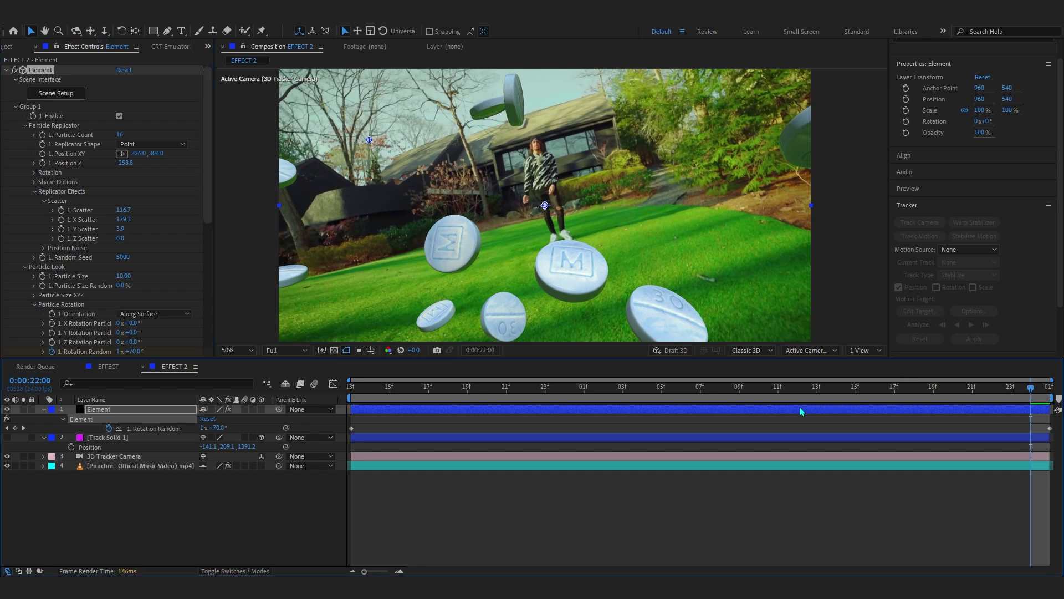
key("space")
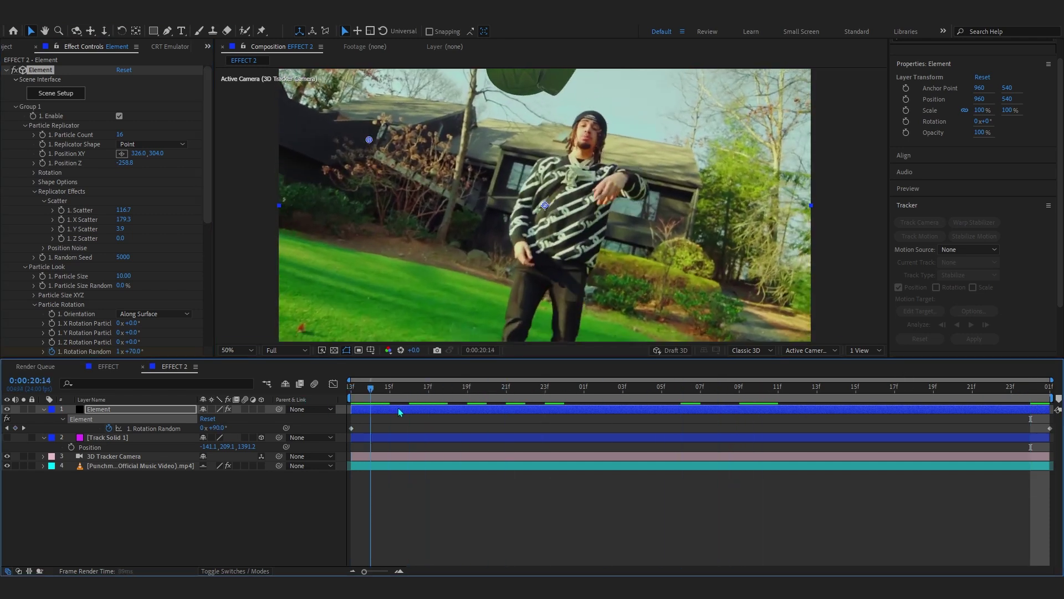
left_click_drag(133, 166, 166, 167)
Step: Shrink the pills to Particle Size 6.30 and reseed them with Random Seed 6900
left_click_drag(122, 275, 104, 282)
key("space")
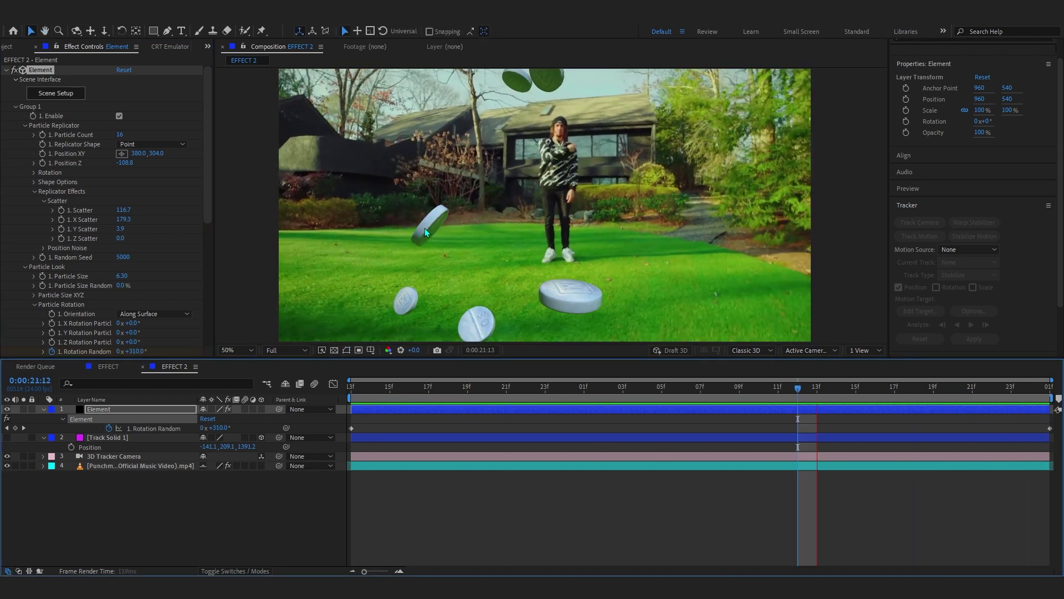
key("space")
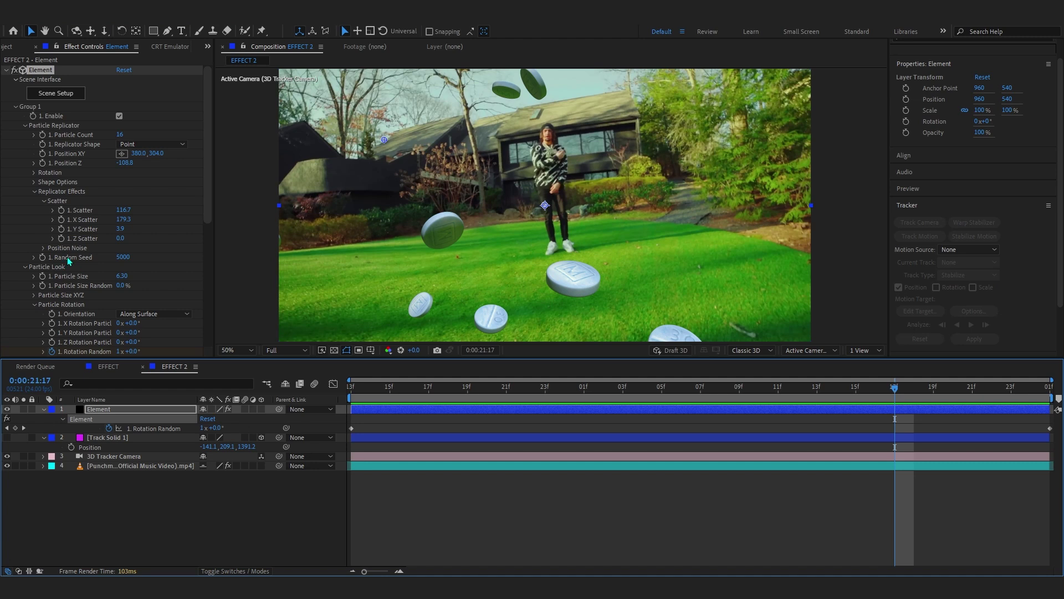
left_click_drag(123, 258, 134, 260)
key("space")
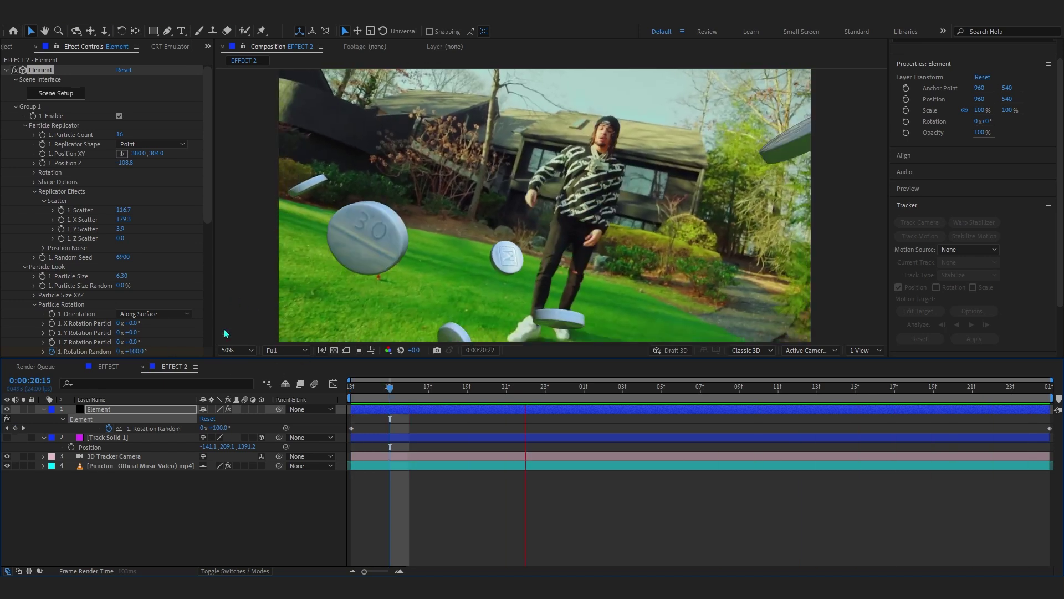
key("space")
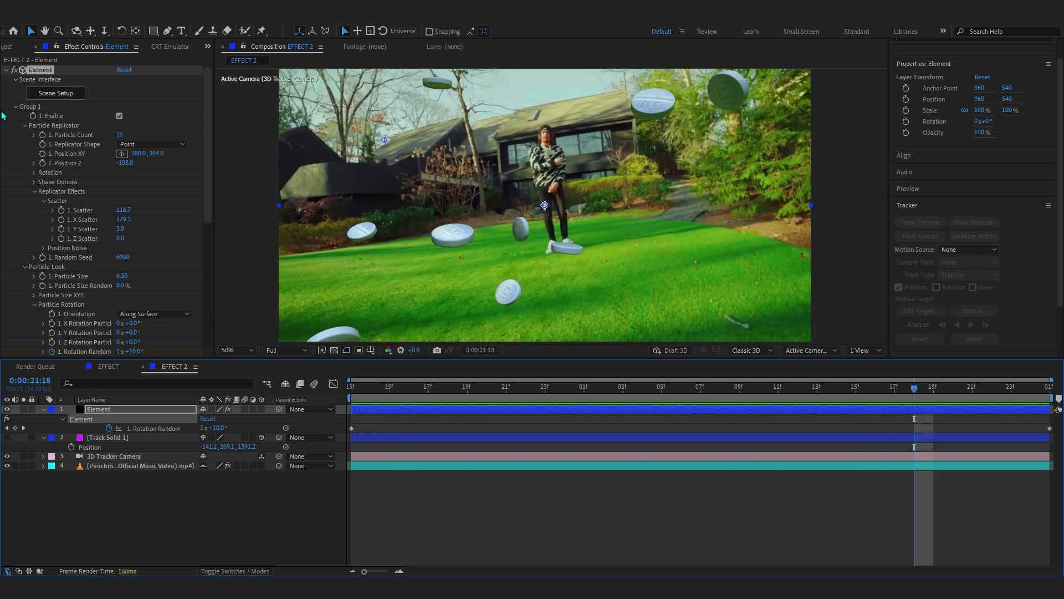
Step: Apply the Dramatic Add Lighting preset under Render Settings, preview it, then fold Lighting away
left_click(16, 106)
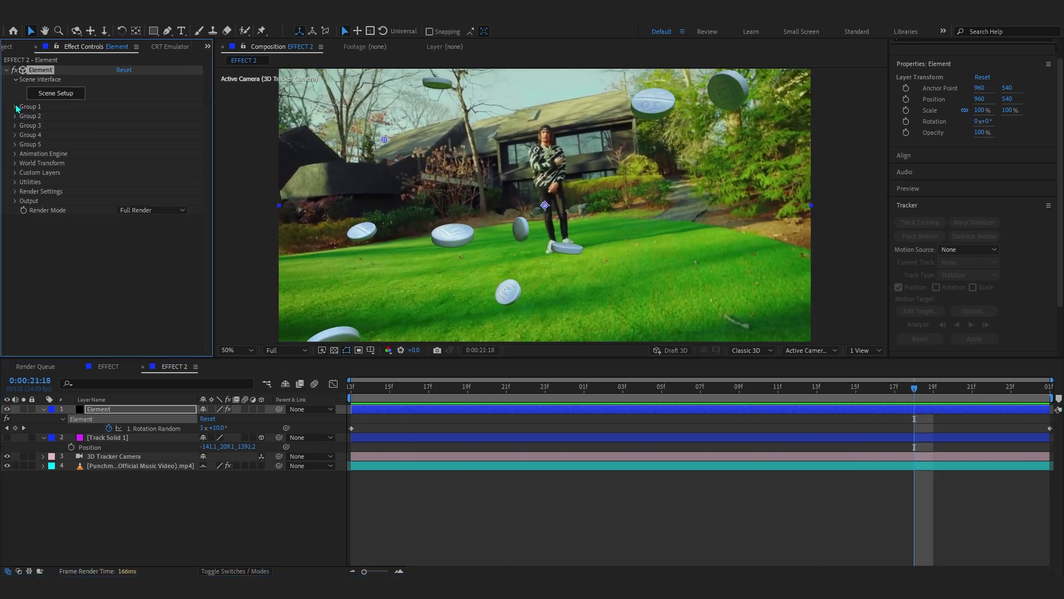
left_click(15, 191)
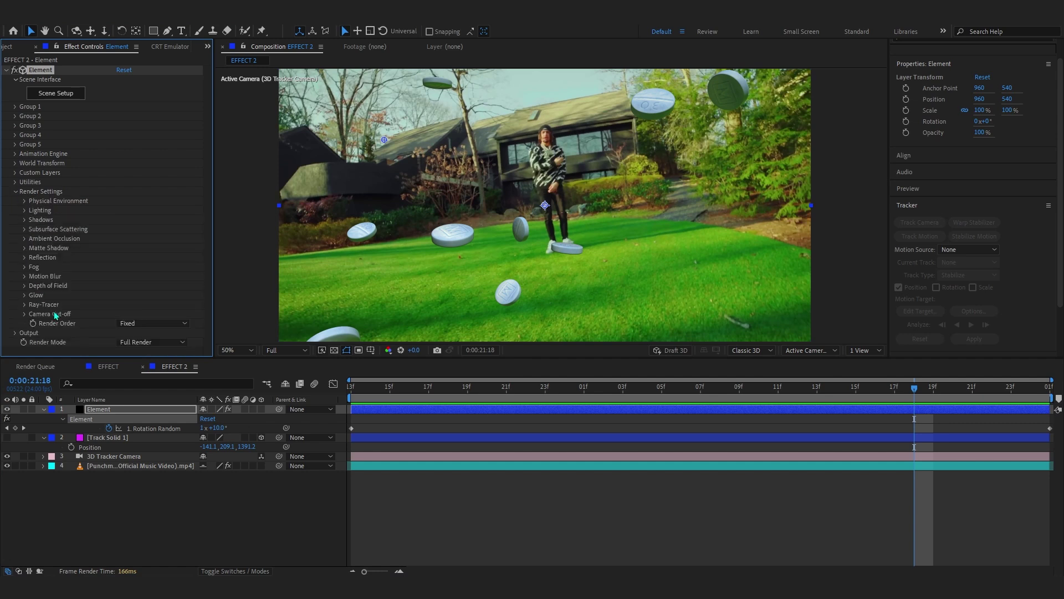
left_click(24, 210)
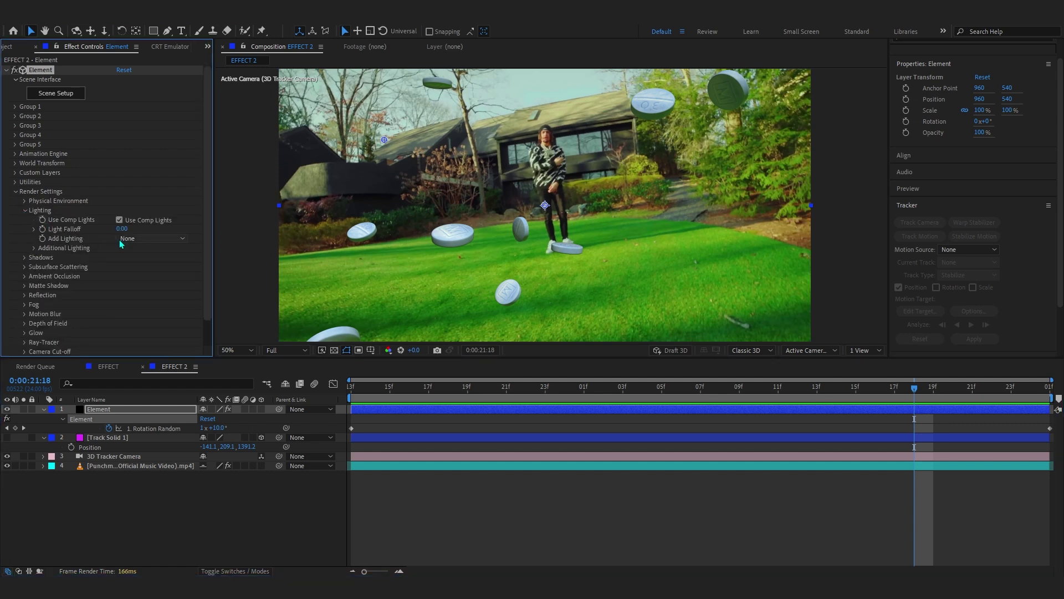
left_click(126, 240)
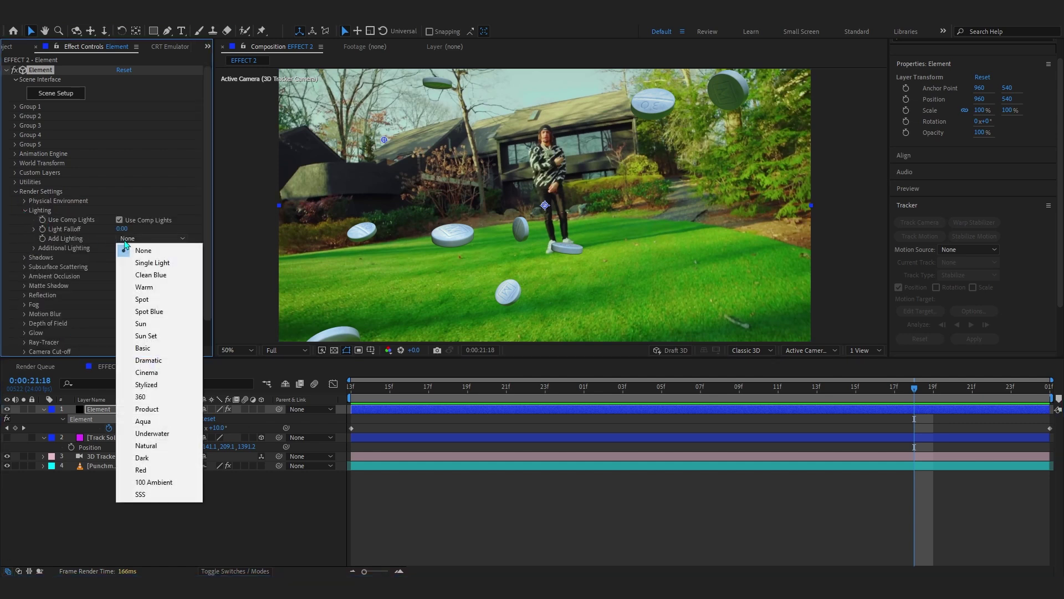
left_click(139, 361)
key("space")
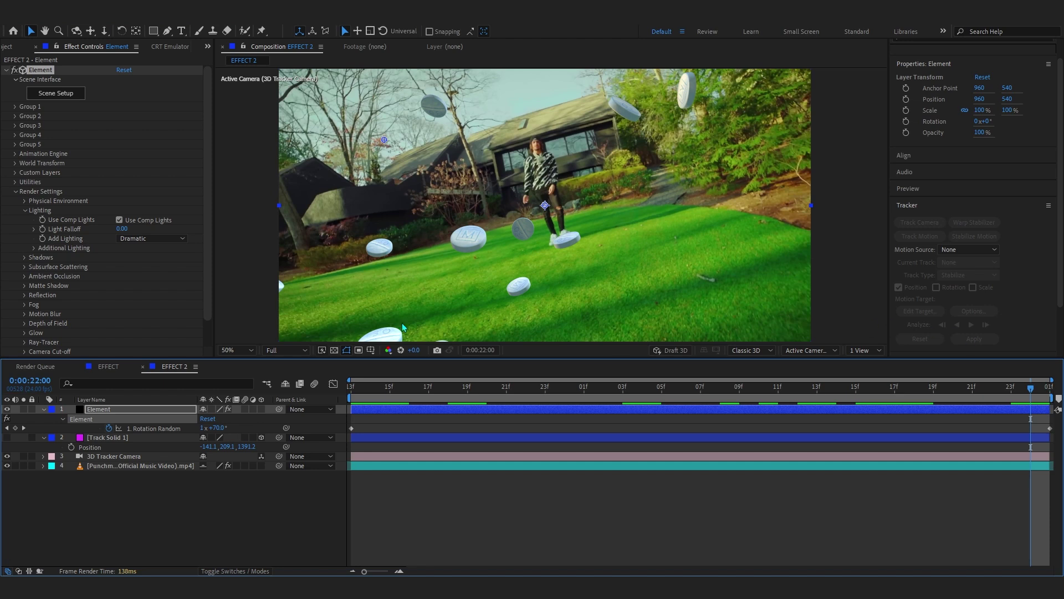
left_click(165, 238)
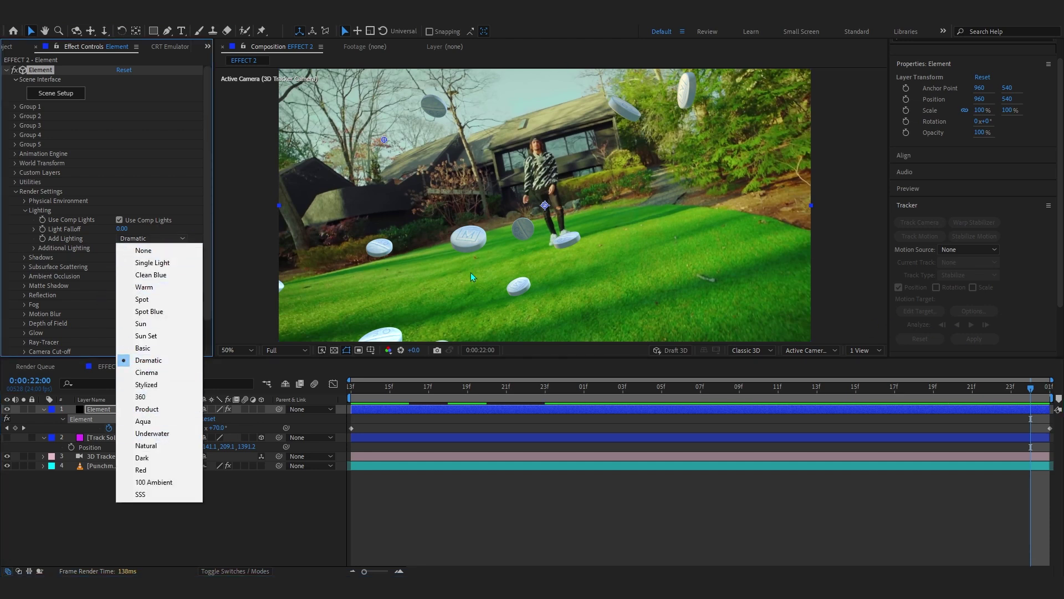
left_click(25, 210)
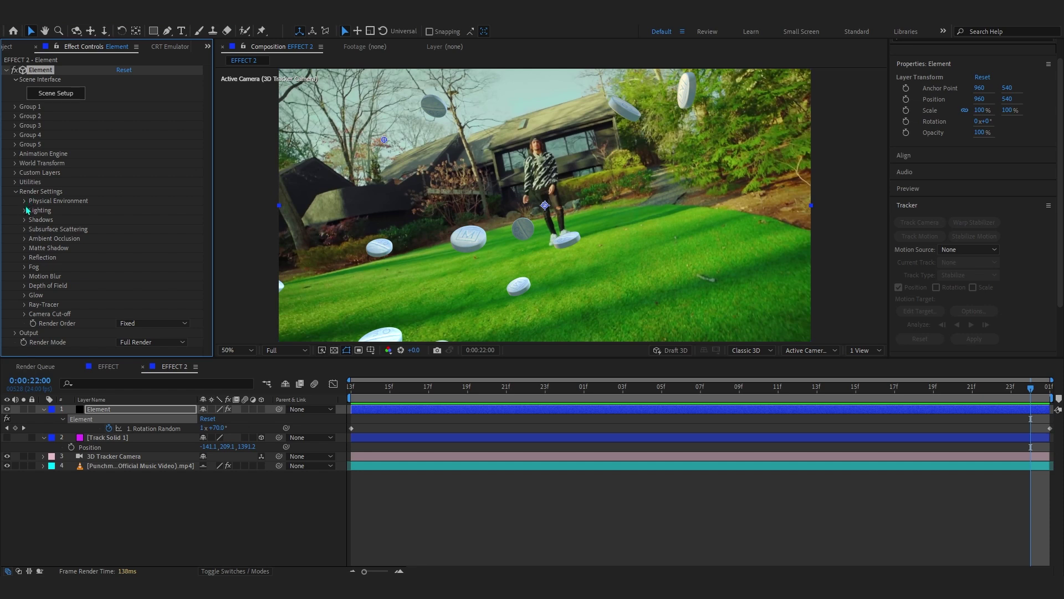
Step: Set the Physical Environment Tint to pale green 9CFFBF
left_click(25, 201)
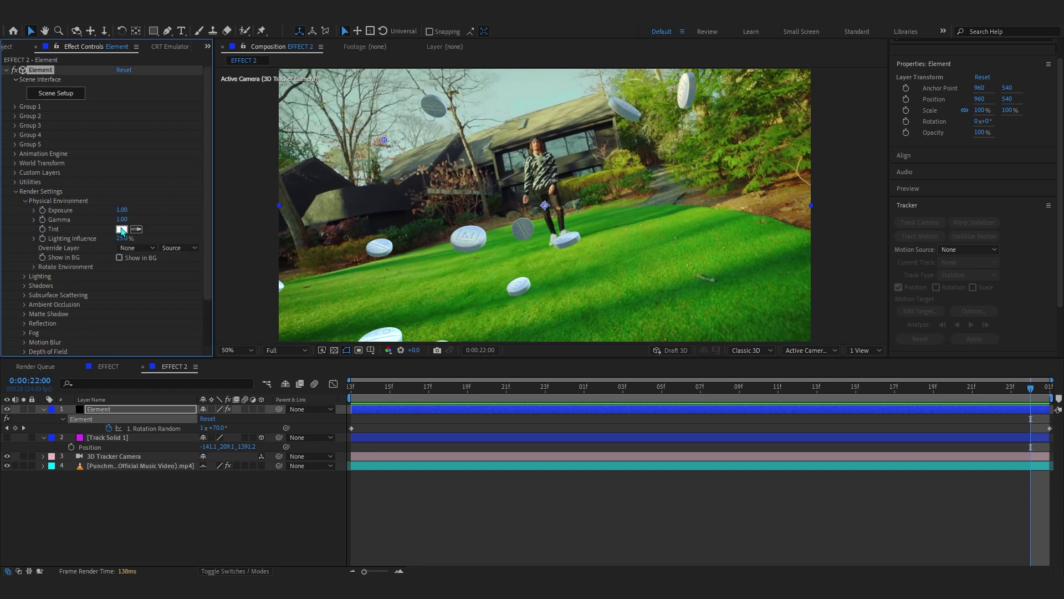
left_click(122, 229)
left_click(625, 183)
left_click_drag(754, 314, 754, 276)
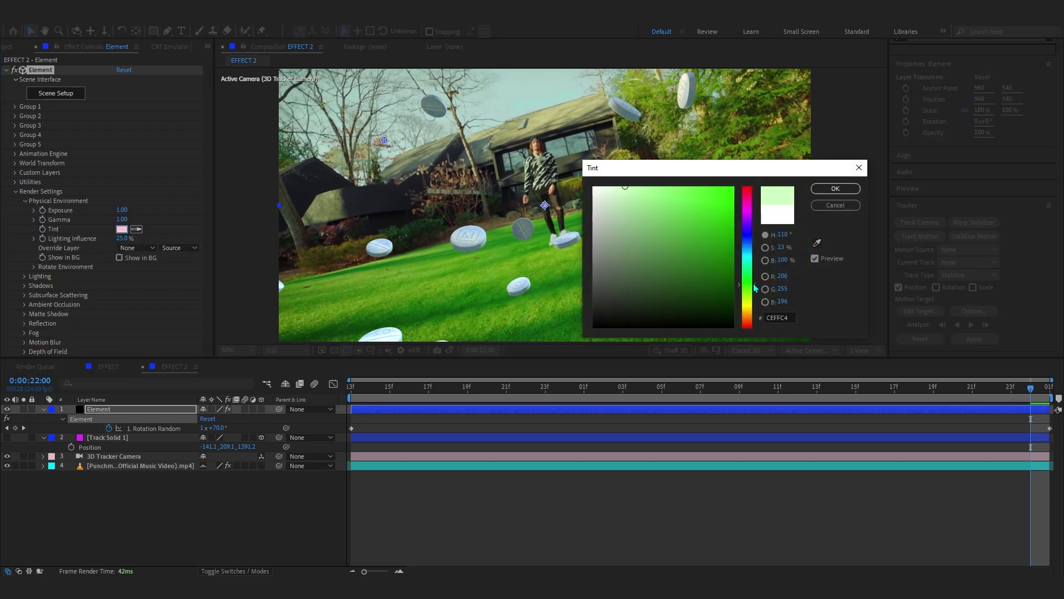
left_click_drag(647, 229, 647, 187)
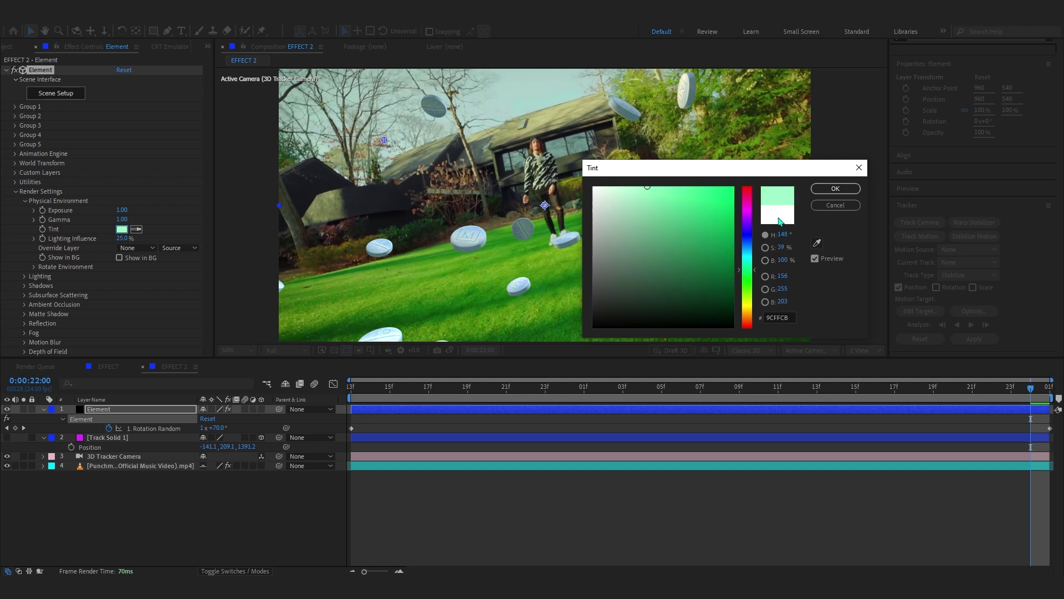
left_click(835, 188)
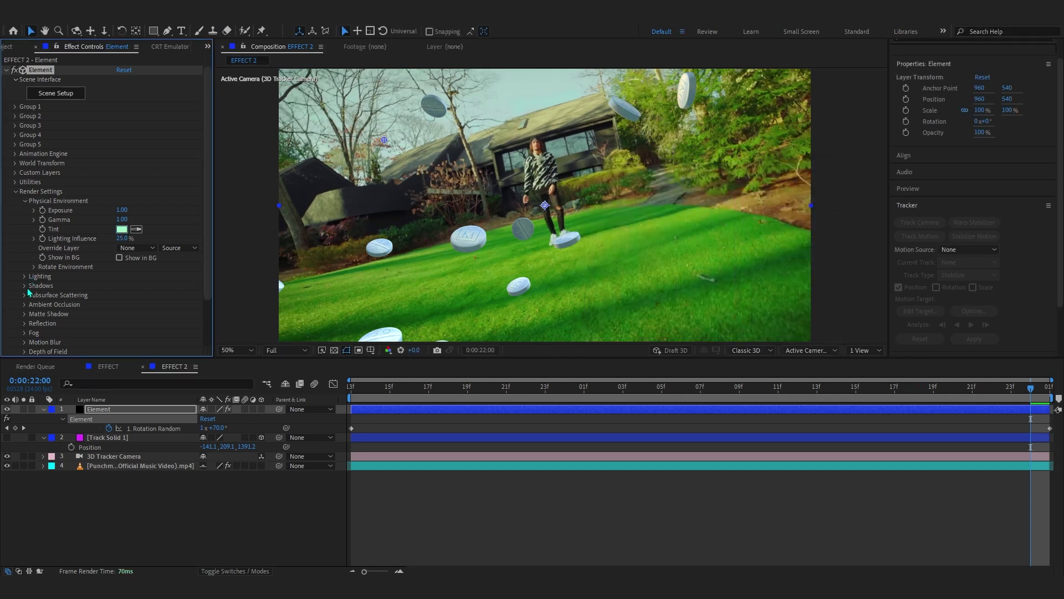
Step: Enable ambient occlusion with SSAO Intensity 37.7 and check the shading at 20:20
left_click(25, 305)
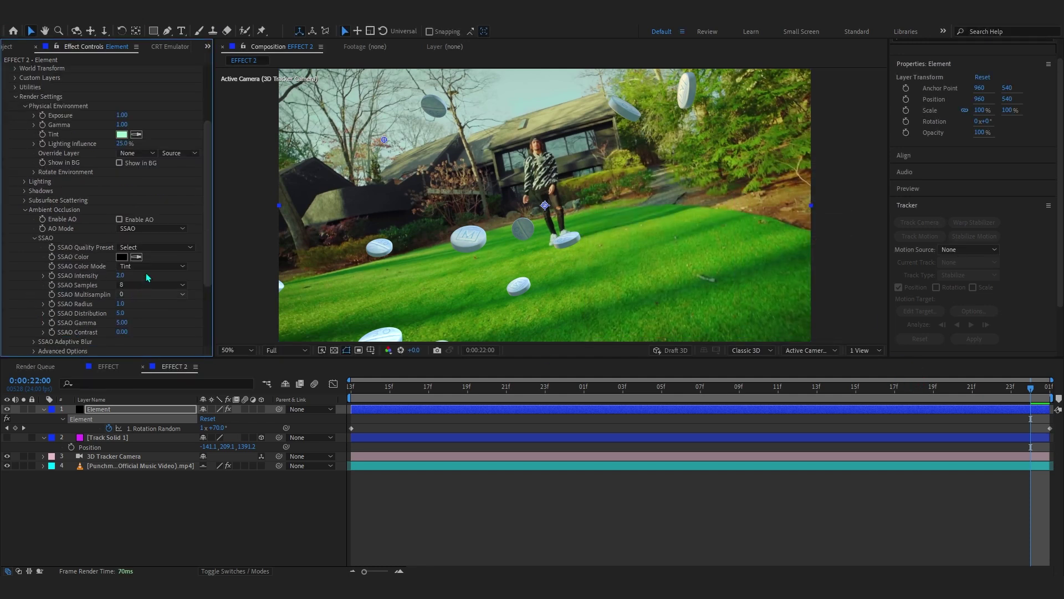
left_click(119, 219)
left_click_drag(121, 275, 142, 273)
left_click_drag(511, 330, 140, 313)
left_click_drag(912, 391, 486, 436)
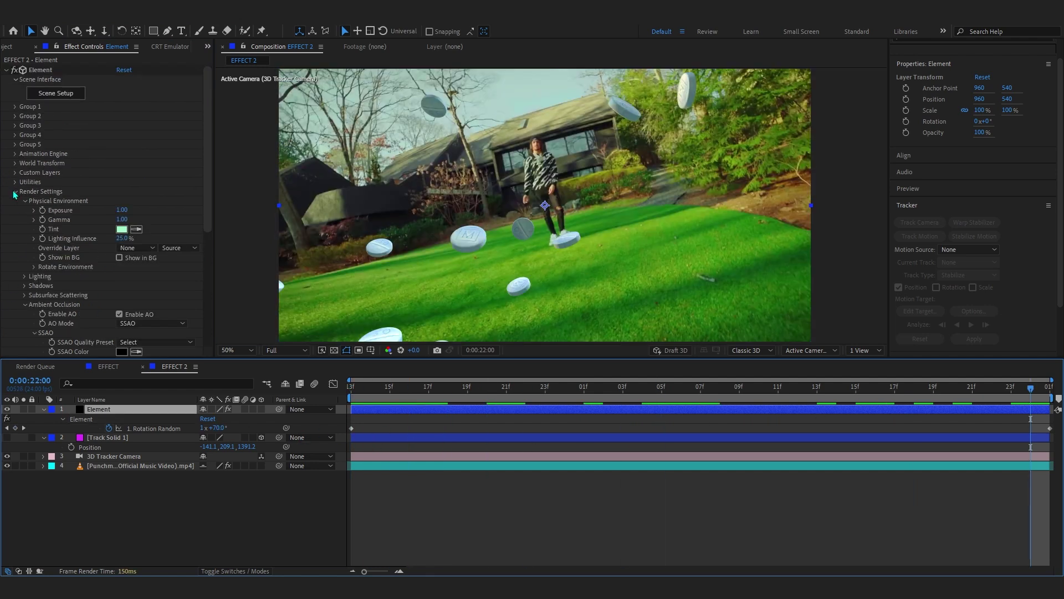
left_click(8, 140)
left_click(5, 71)
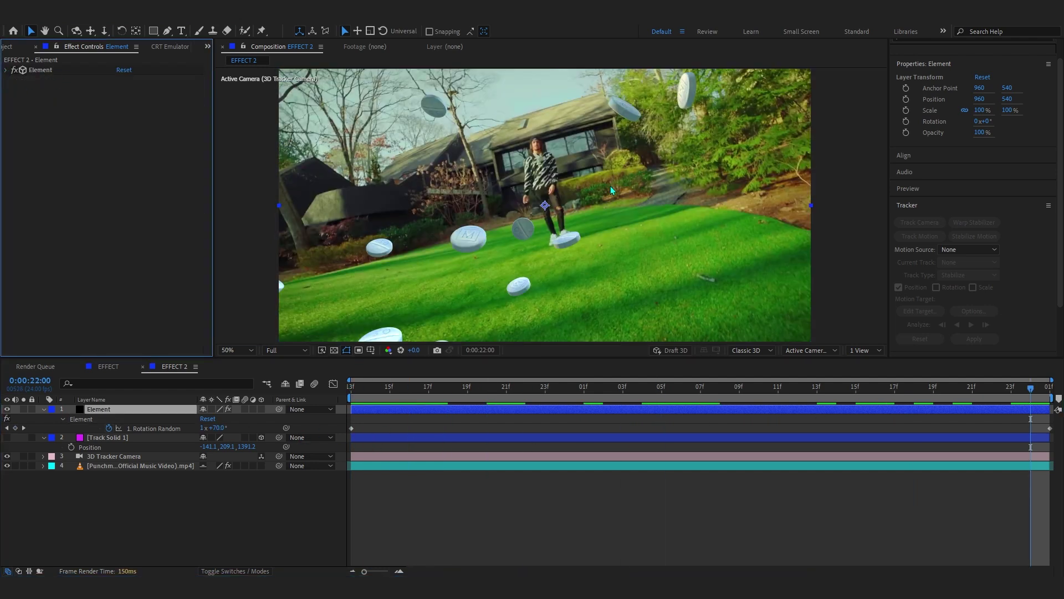
Step: Apply Optical Glow to Element with Size about 104 and Alpha Channel Extend (Unmult)
key("ctrl+space")
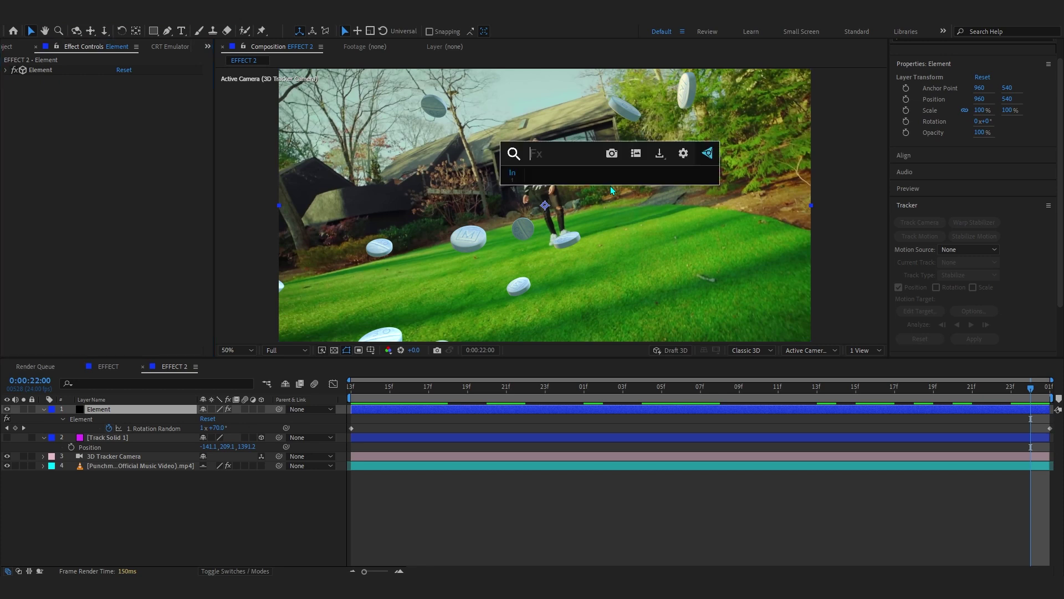
type("op")
left_click(574, 197)
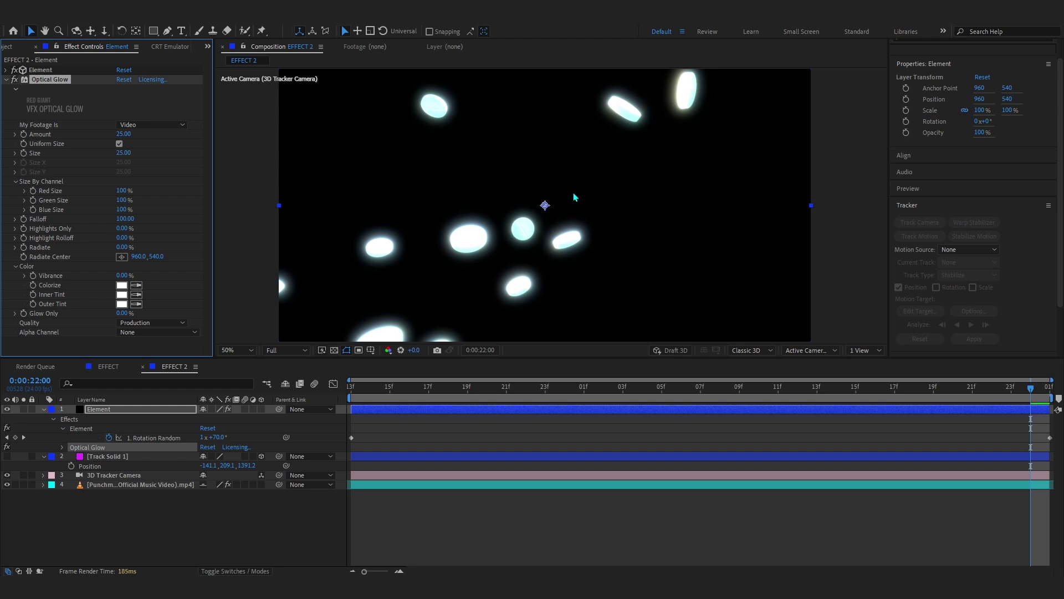
left_click_drag(123, 153, 111, 134)
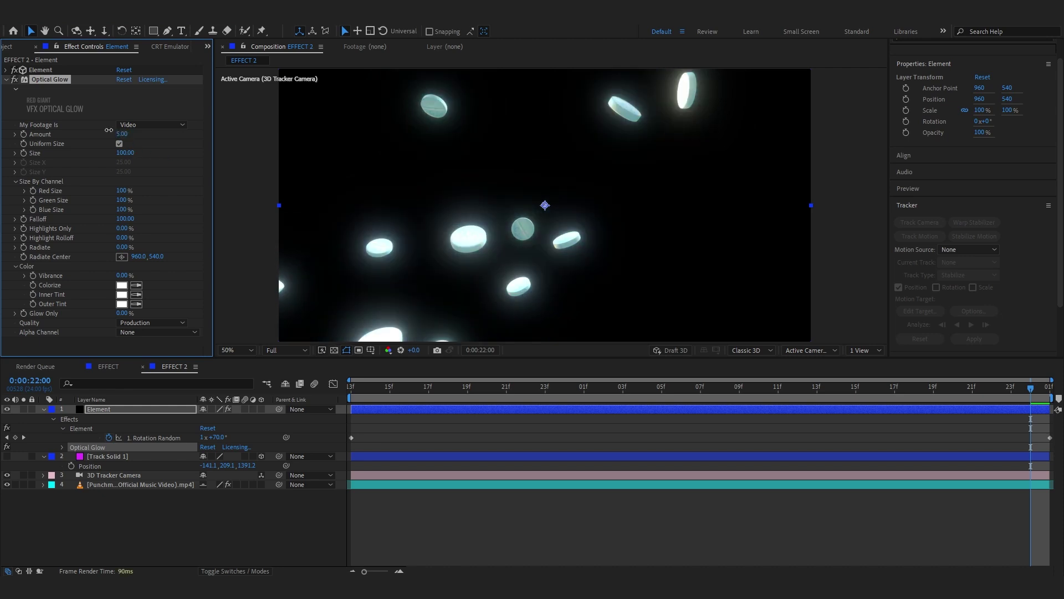
left_click(156, 332)
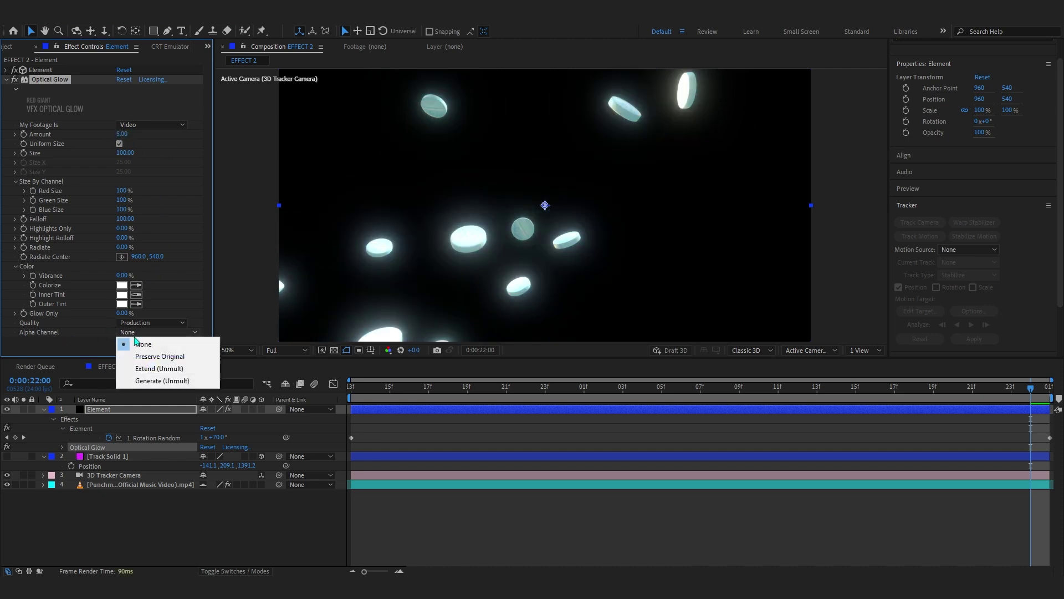
left_click(155, 367)
Step: Preview the glow at 20:20 and lower its Amount to 4.00
left_click(495, 392)
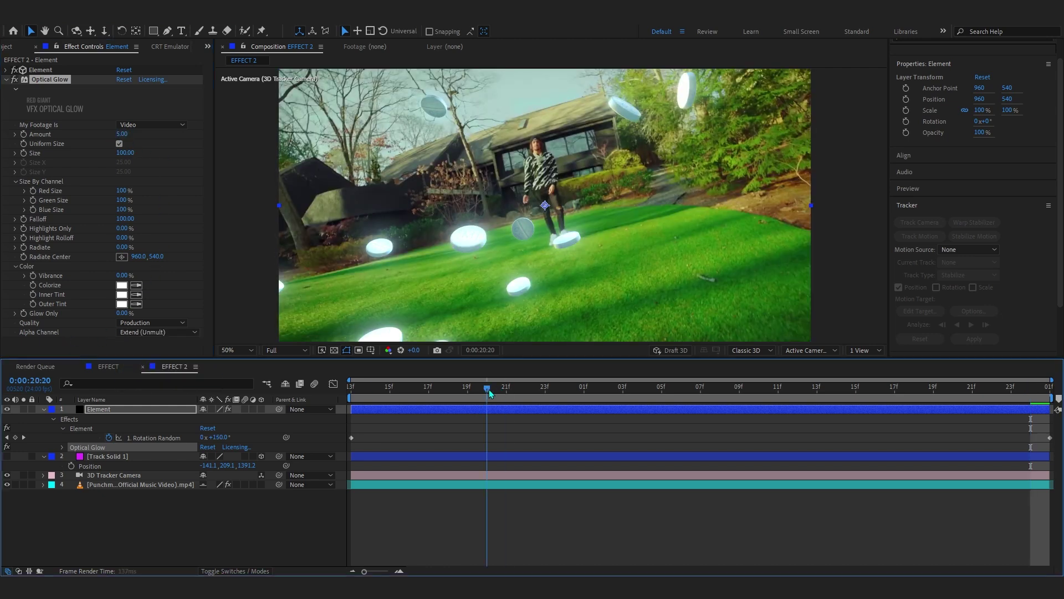
key("space")
left_click_drag(121, 134, 119, 139)
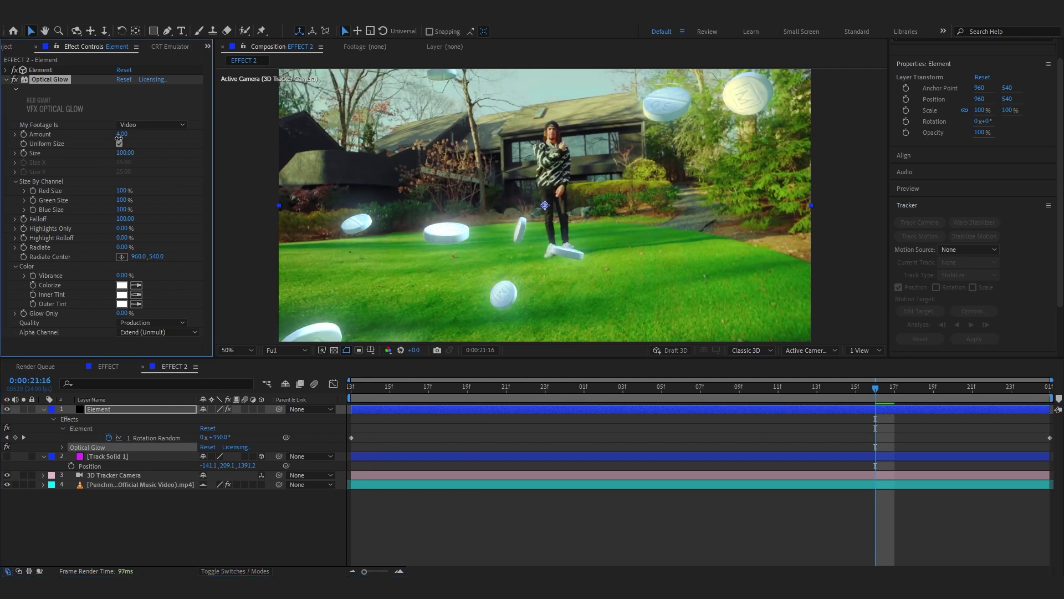
left_click_drag(819, 386, 622, 388)
key("ctrl+space")
Step: Apply Curves to Element and bend an S-curve, deepening shadows and brightening highlights
type("cur")
key("Return")
left_click_drag(55, 277, 65, 287)
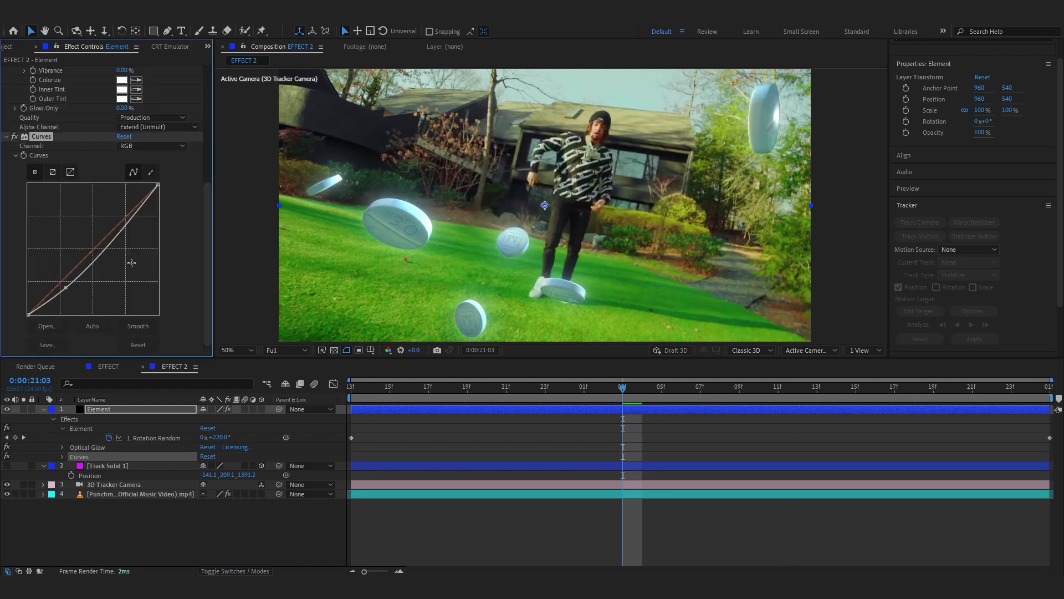
left_click_drag(136, 234, 119, 227)
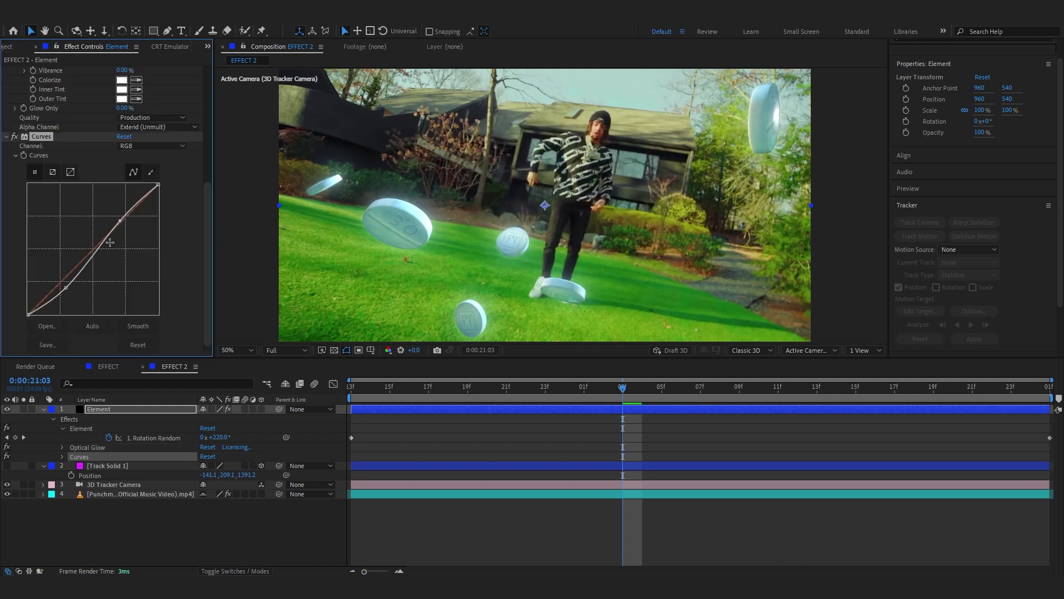
left_click_drag(65, 288, 71, 292)
left_click(815, 406)
key("space")
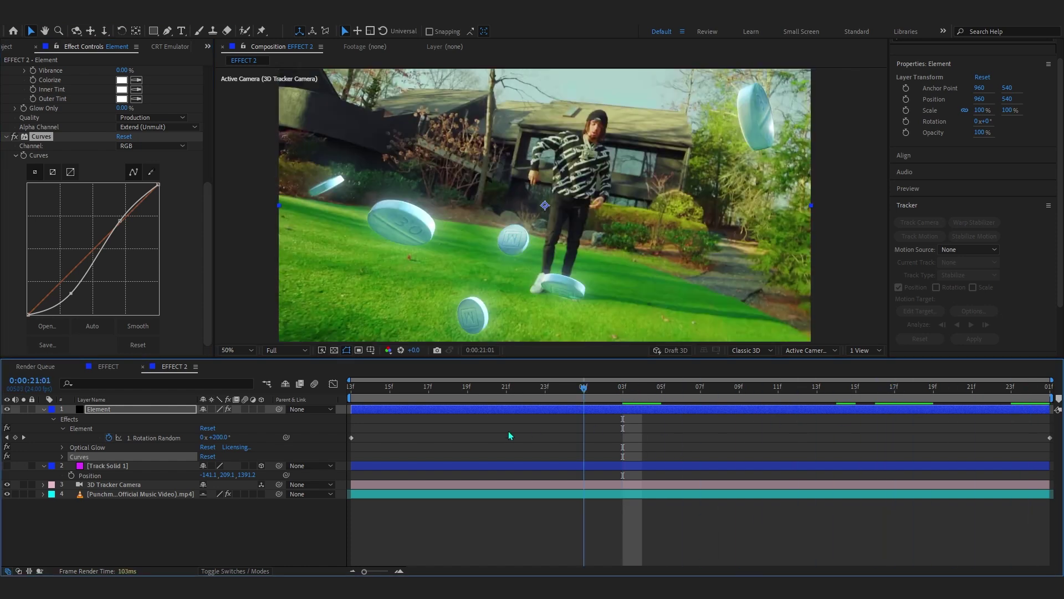
left_click(377, 493)
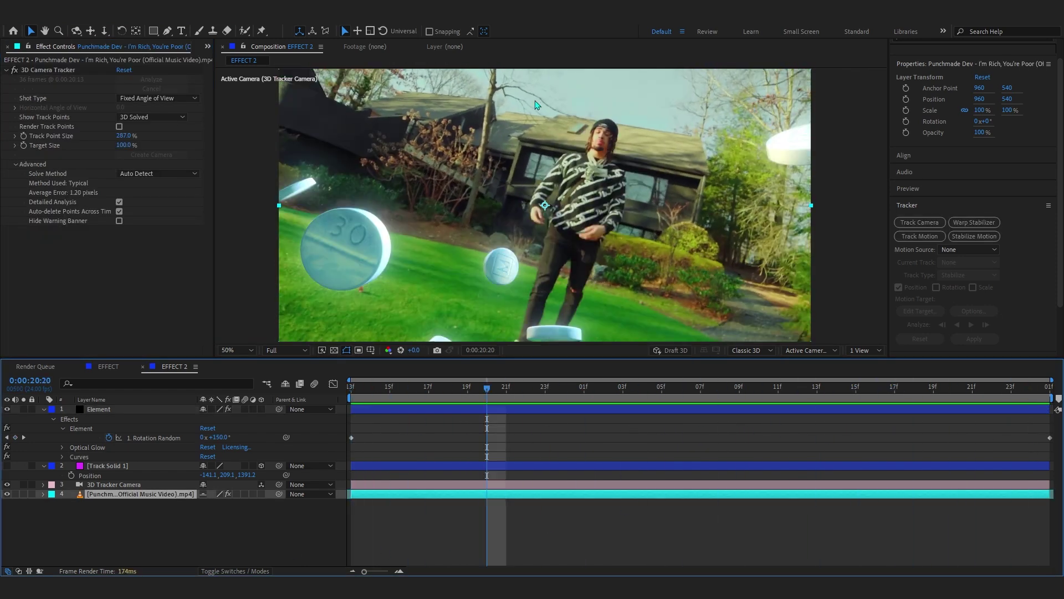
Step: Apply Fast Box Blur to the music video footage layer
left_click(534, 471)
left_click(534, 493)
key("ctrl+space")
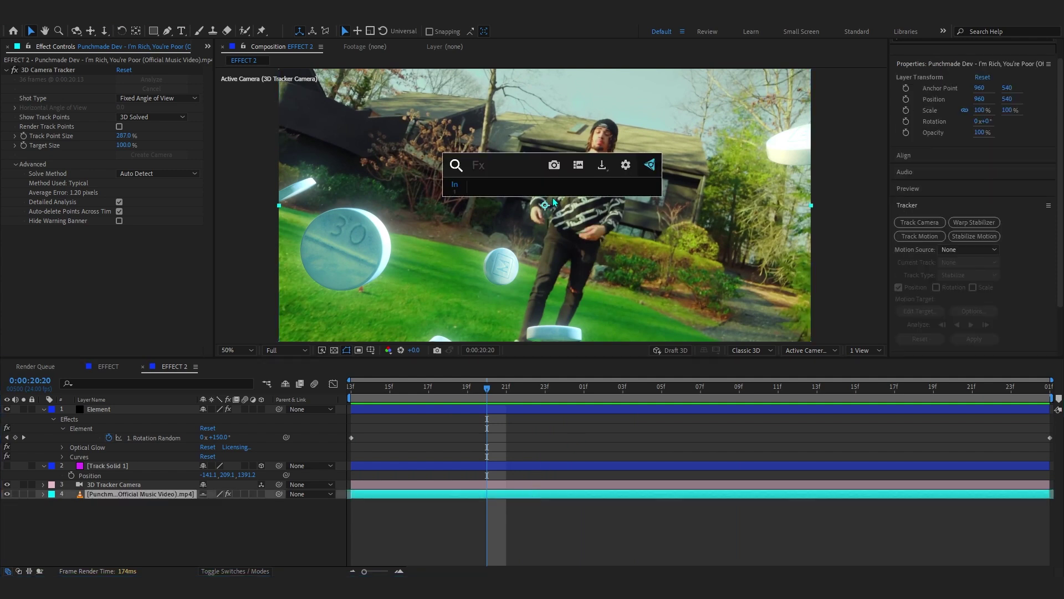
type("fas")
left_click(525, 213)
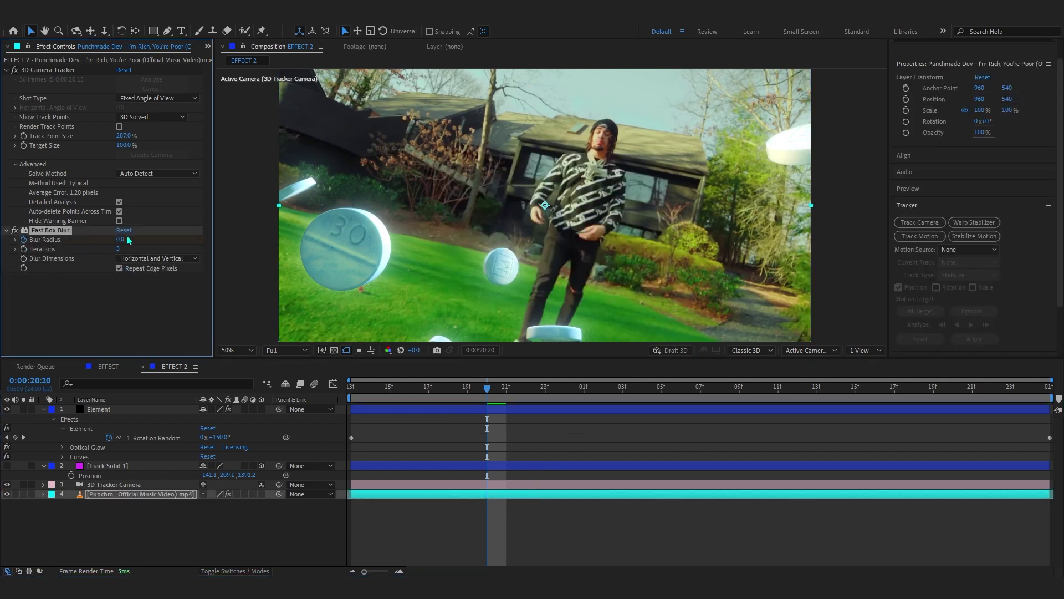
key("space")
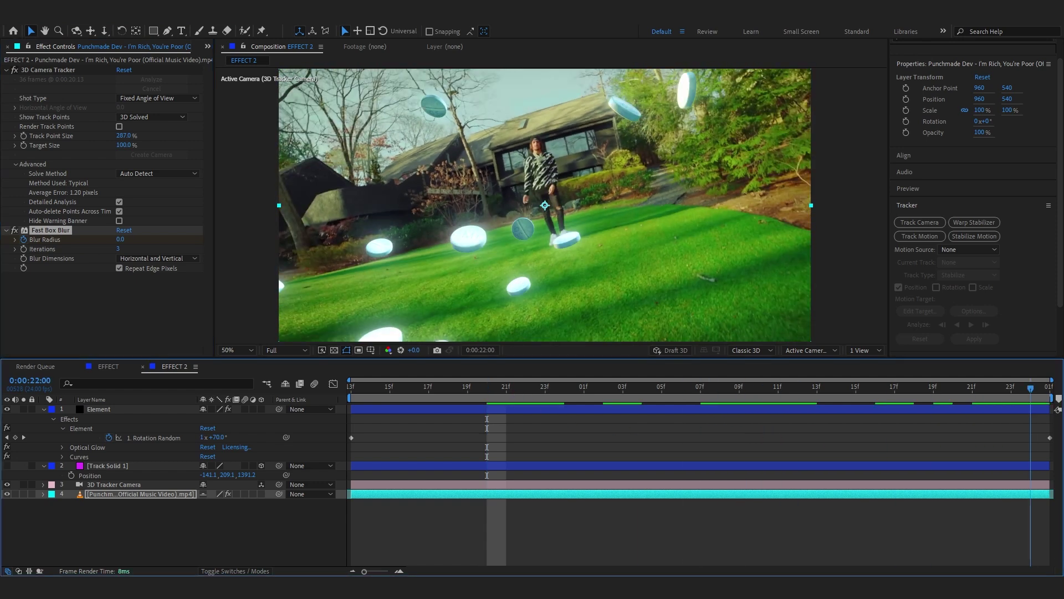
Step: Keyframe the footage's Blur Radius to ramp from 0 to 4.0 at 0:00:22:00
left_click_drag(121, 240, 117, 240)
left_click(202, 454)
key("space")
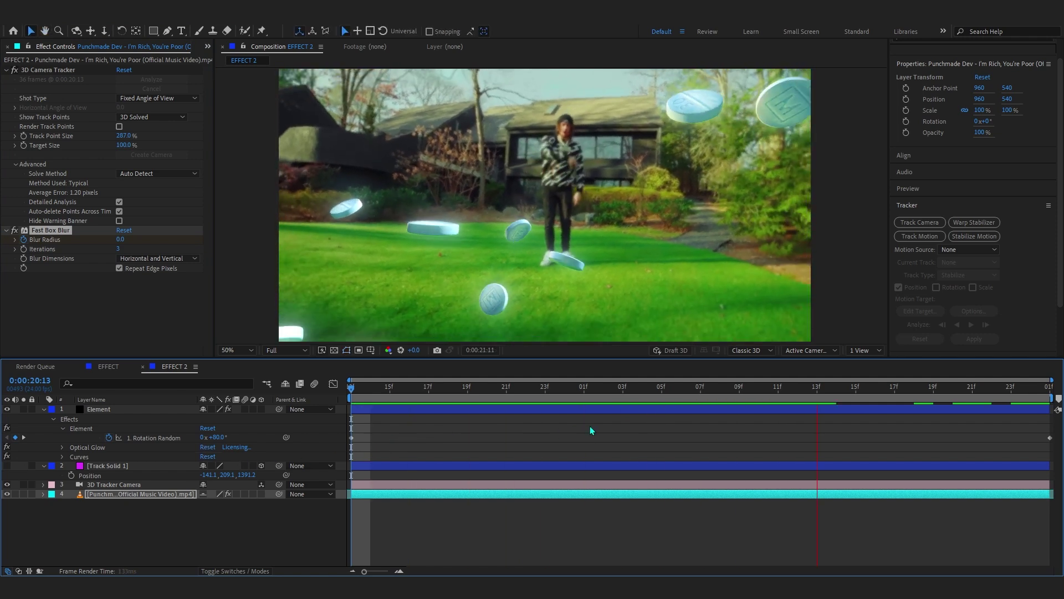
key("space")
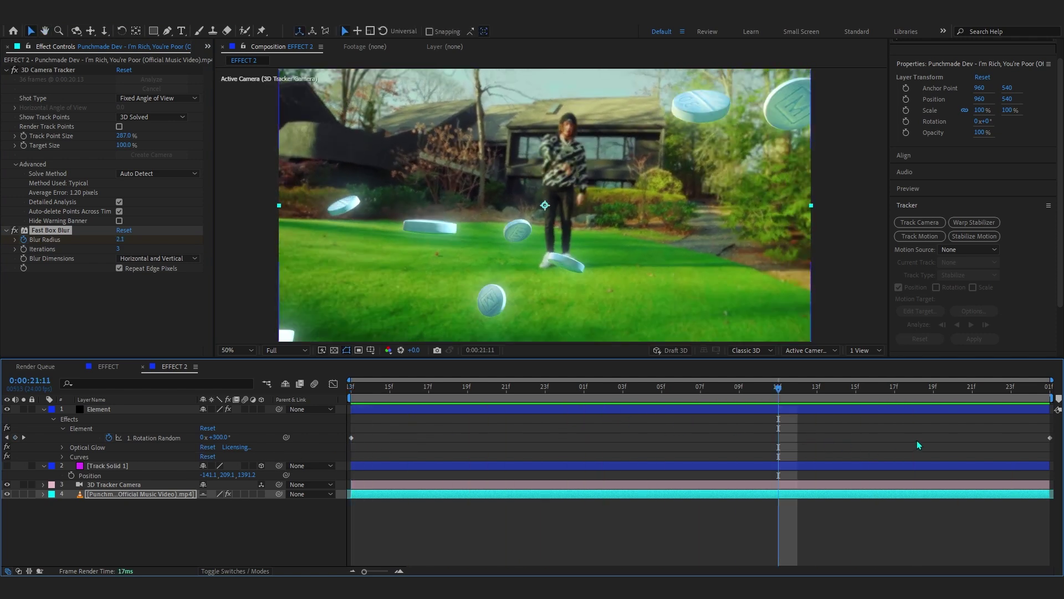
key("u")
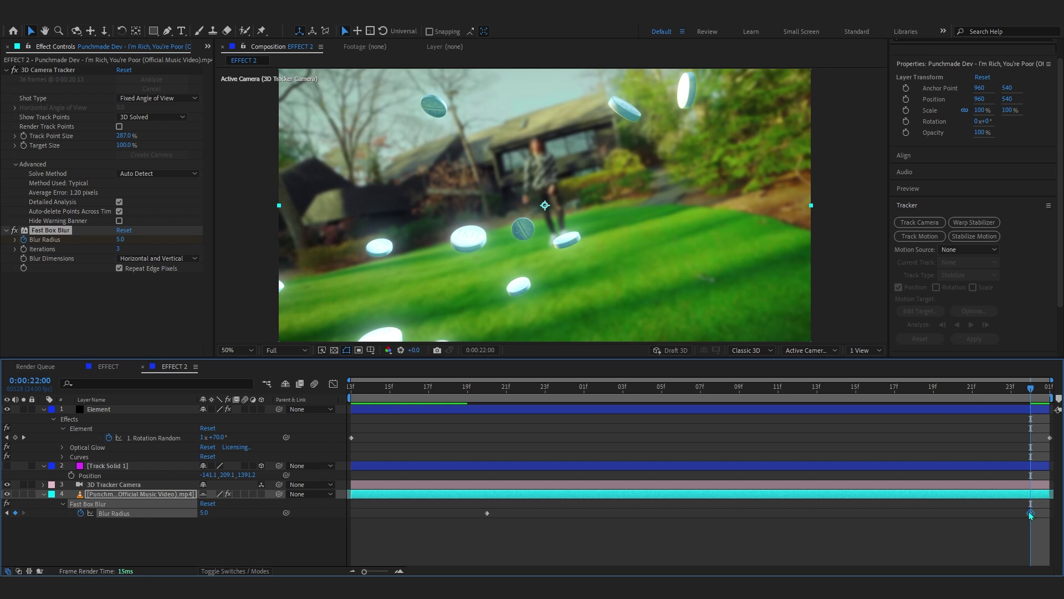
key("Home")
Step: Add a Fast Box Blur to the Element pills layer as well
key("ctrl+space")
type("fast")
left_click(513, 173)
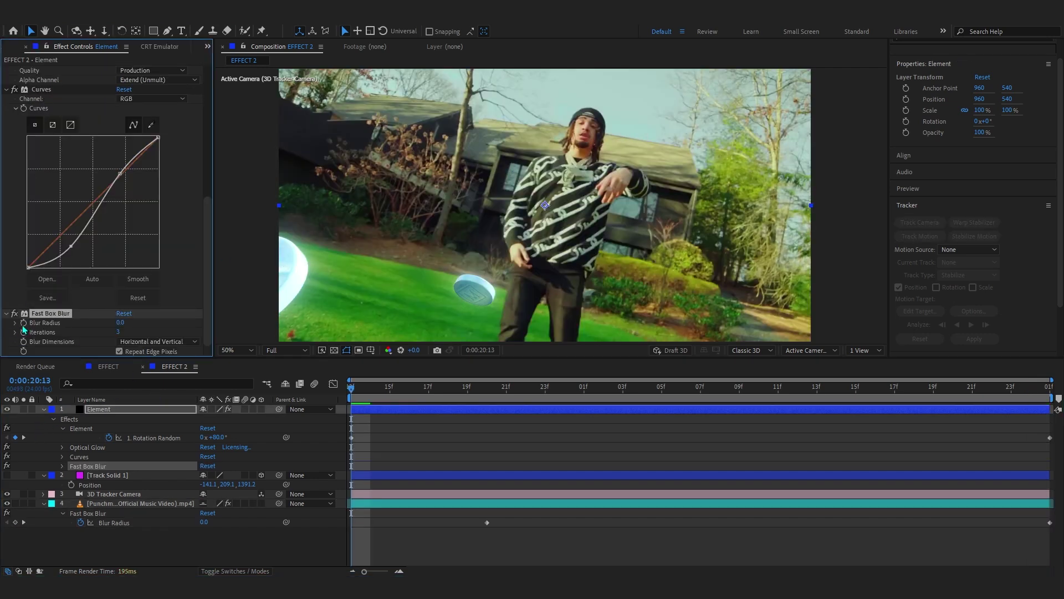
Step: Shift the pills' blur keyframe to about 15f so radius falls from 3.0 to 0, and preview
key("u")
left_click_drag(353, 446, 406, 443)
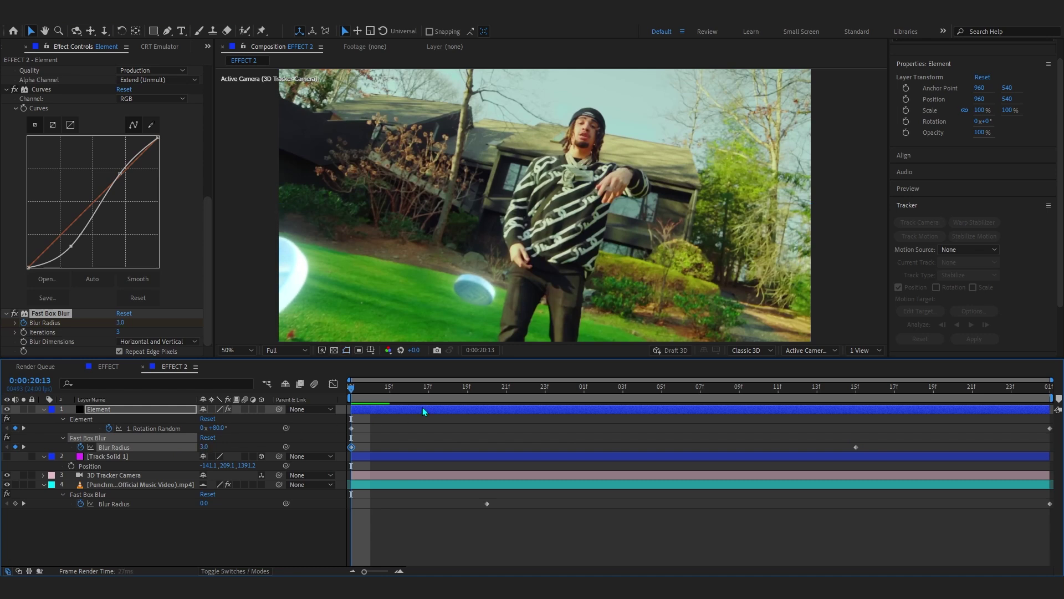
key("space")
left_click(390, 397)
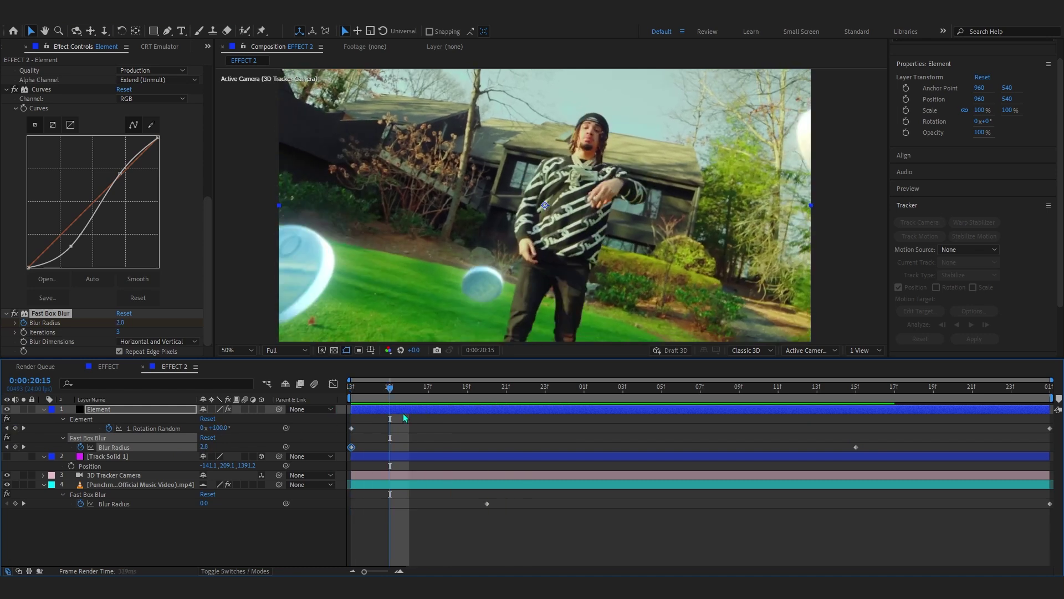
key("space")
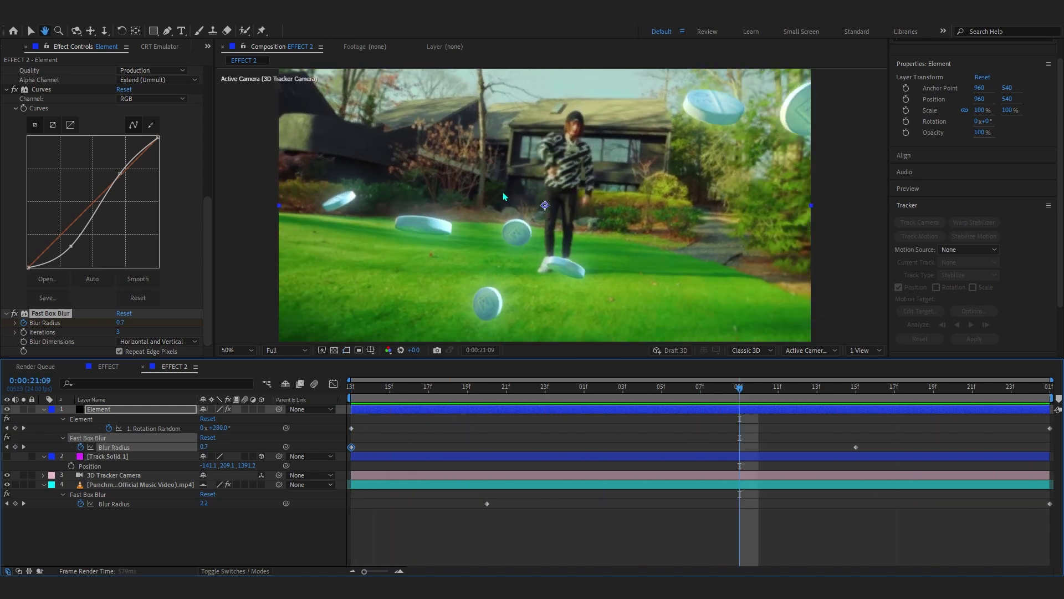
key("space")
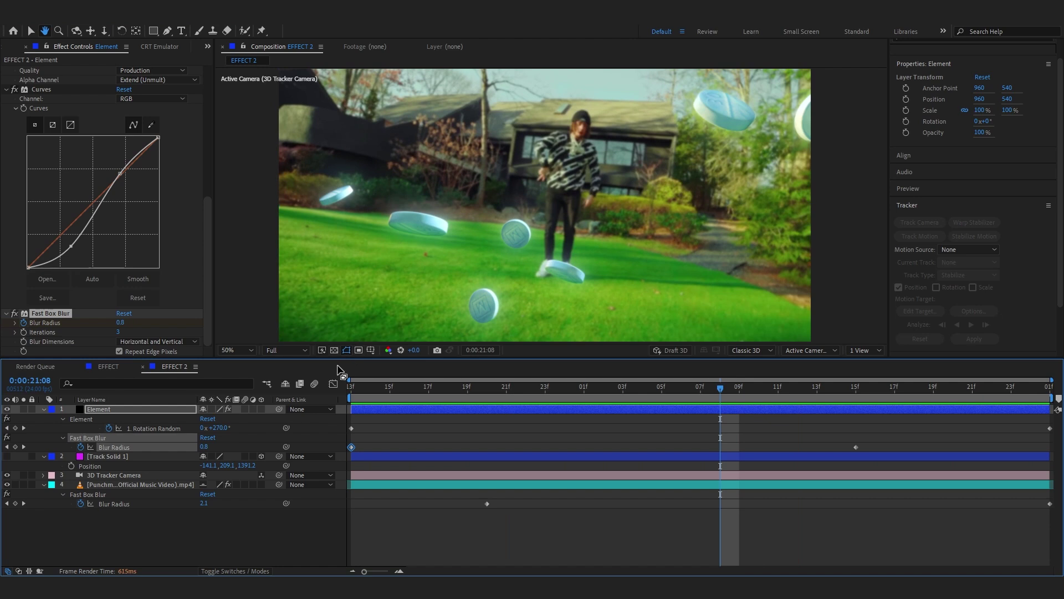
key("space")
key("u")
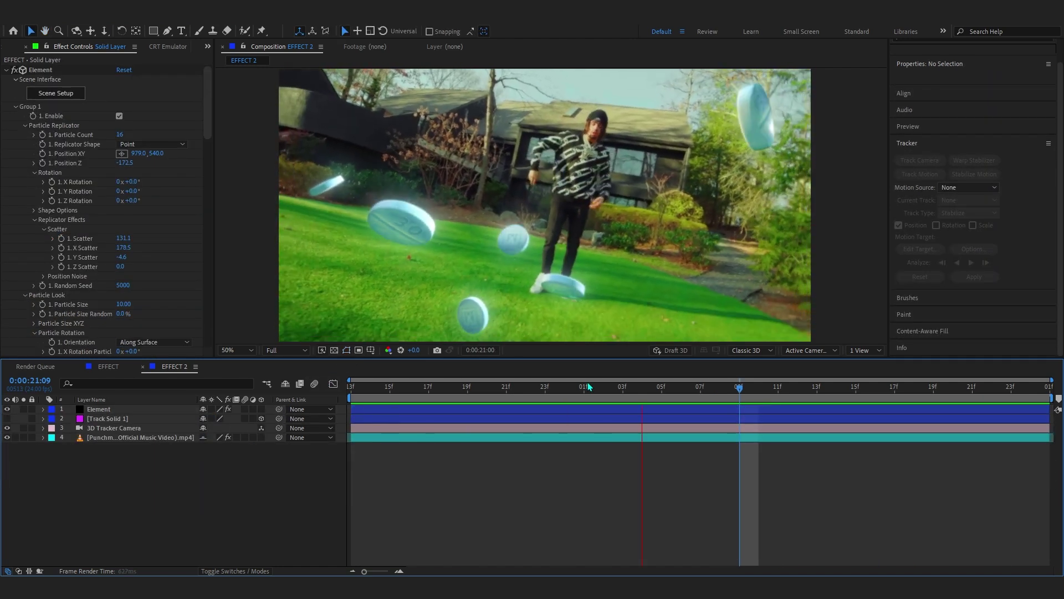